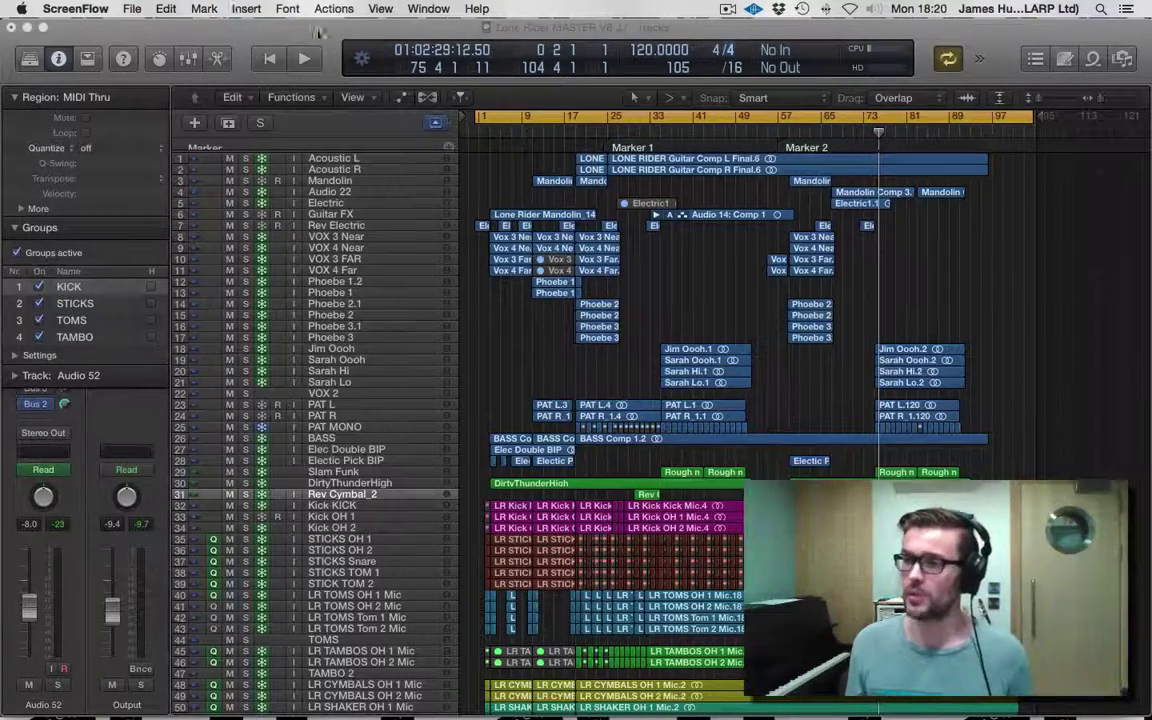
# Step: Show track automation and review the parameters that can be automated on the Electic Pick BIP track, including its Main and St-Delay options
pyautogui.click(661, 244)
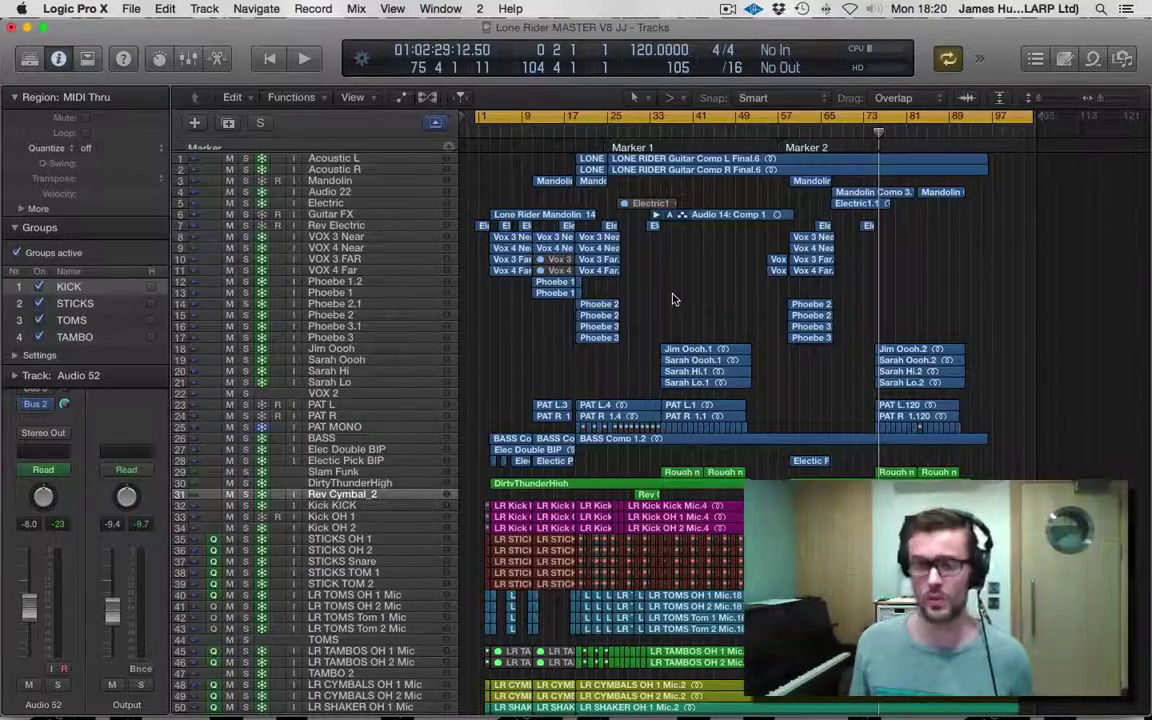
pyautogui.click(402, 98)
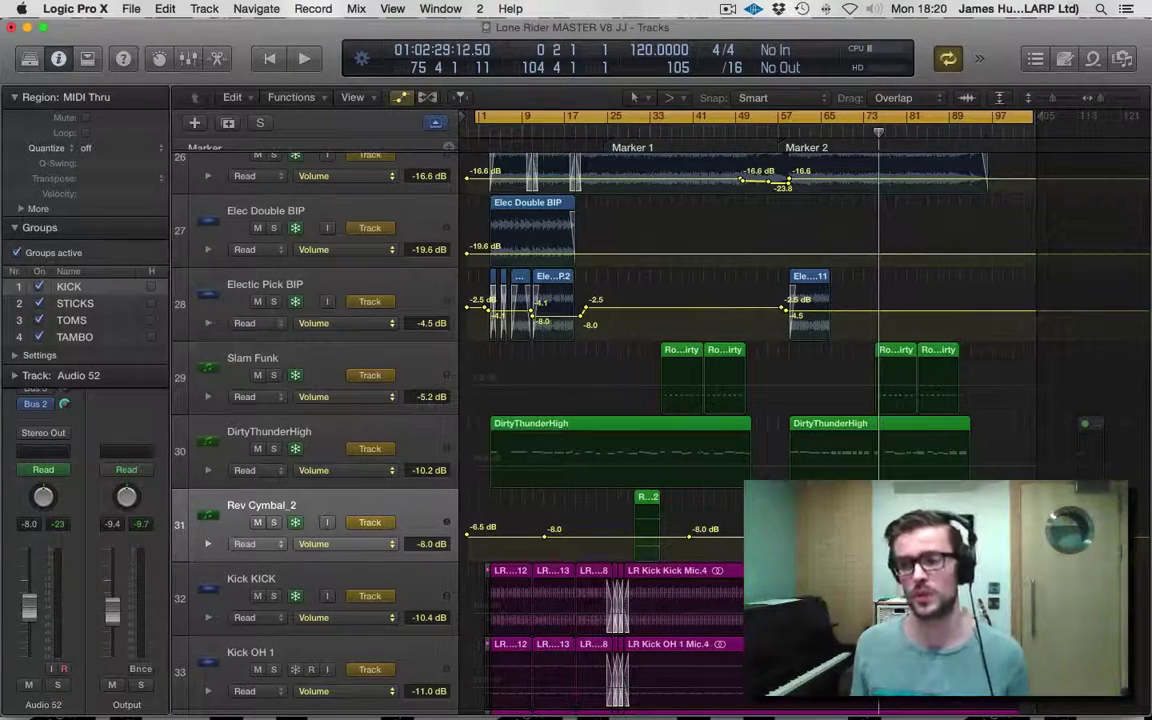
pyautogui.click(331, 325)
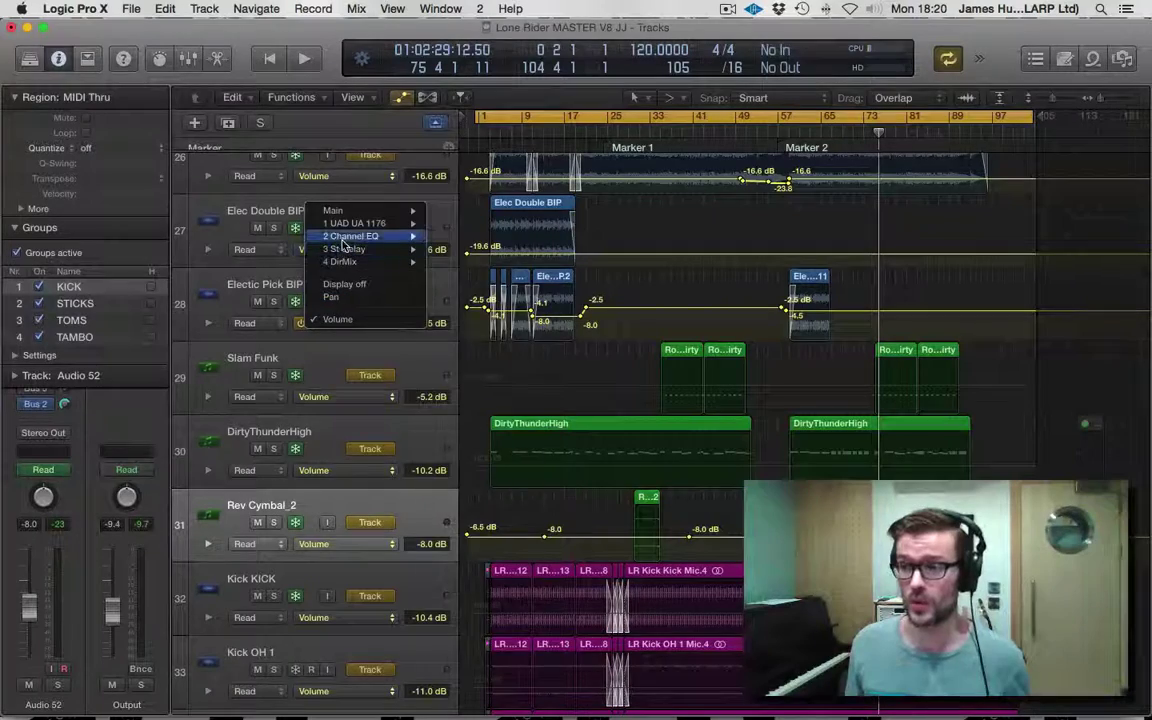
pyautogui.moveTo(340, 212)
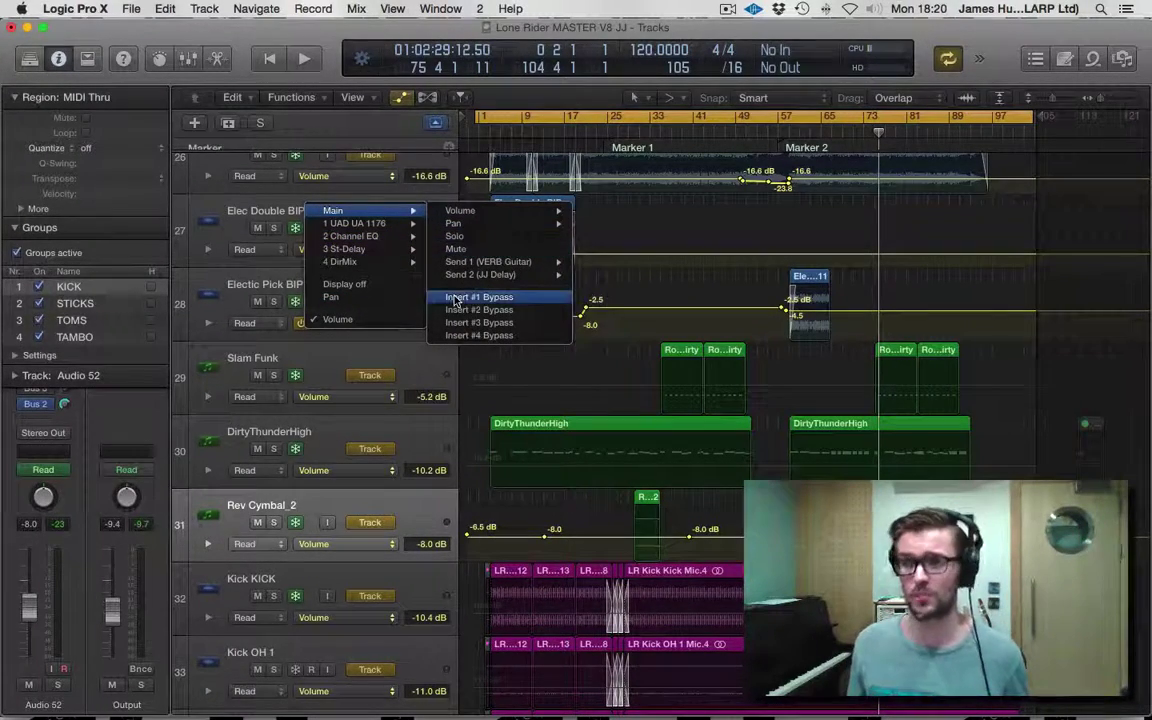
pyautogui.moveTo(483, 276)
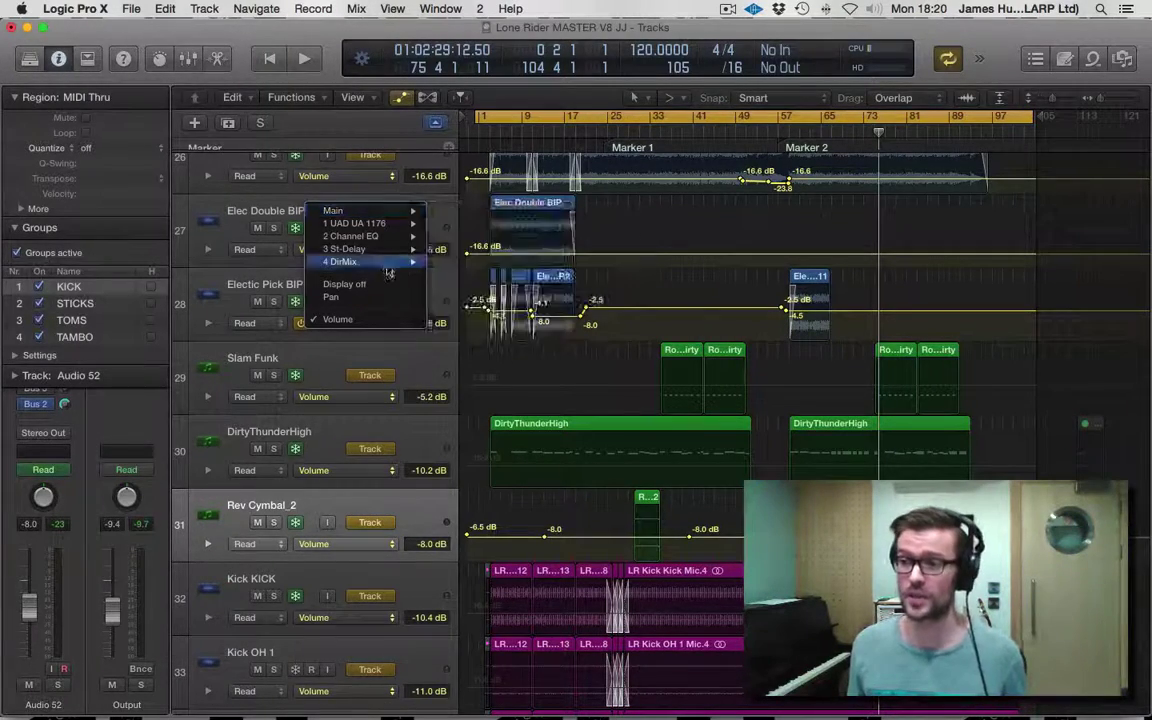
pyautogui.moveTo(362, 252)
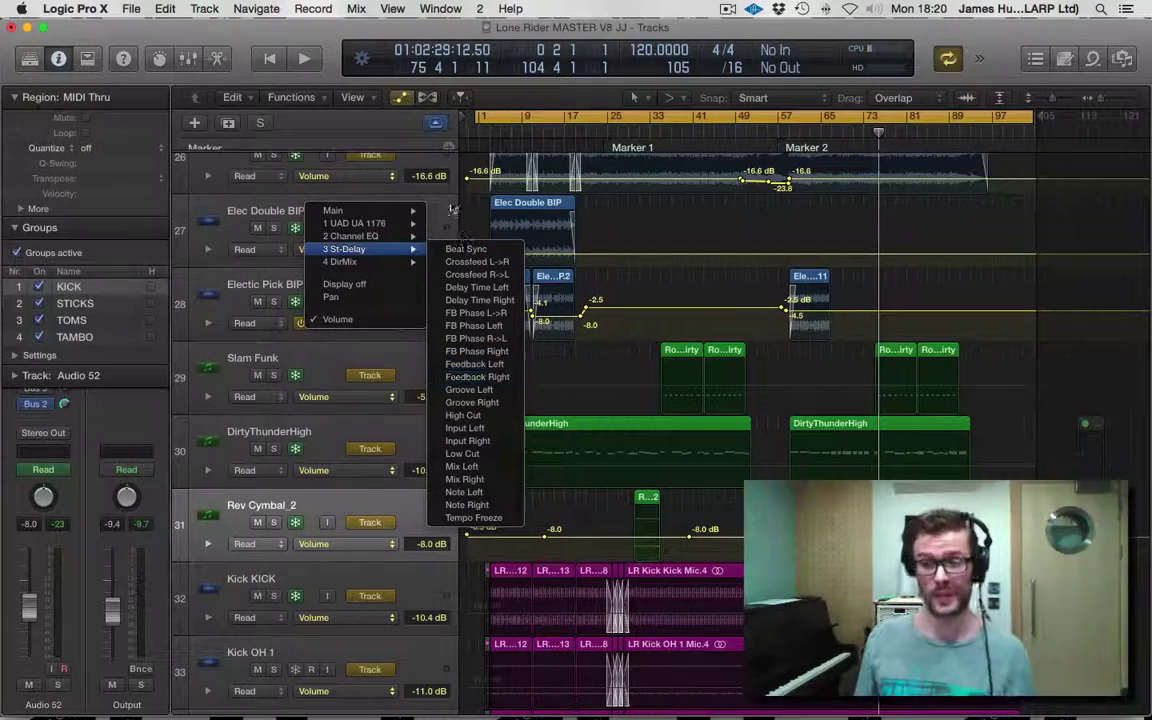
pyautogui.click(397, 184)
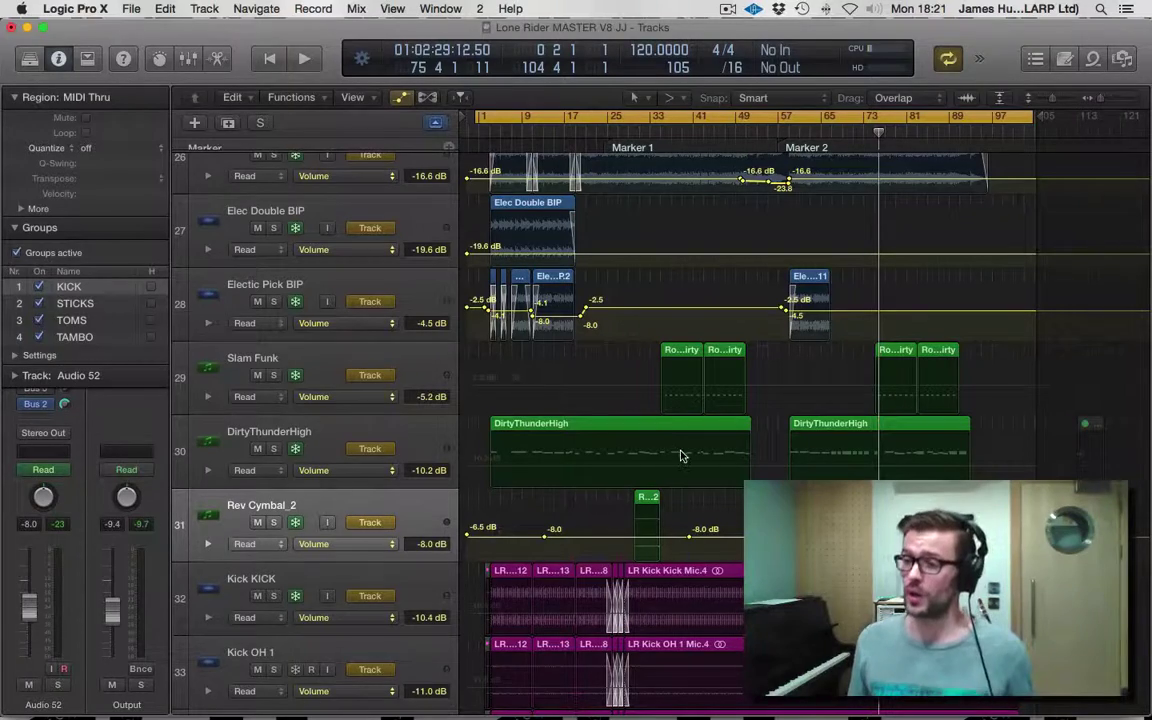
# Step: Draw a raised Volume automation section at +2.2 dB between Marker 1 and Marker 2 on the Electic Pick BIP track, with a lengthened rising ramp
pyautogui.scroll(1, 655, 389)
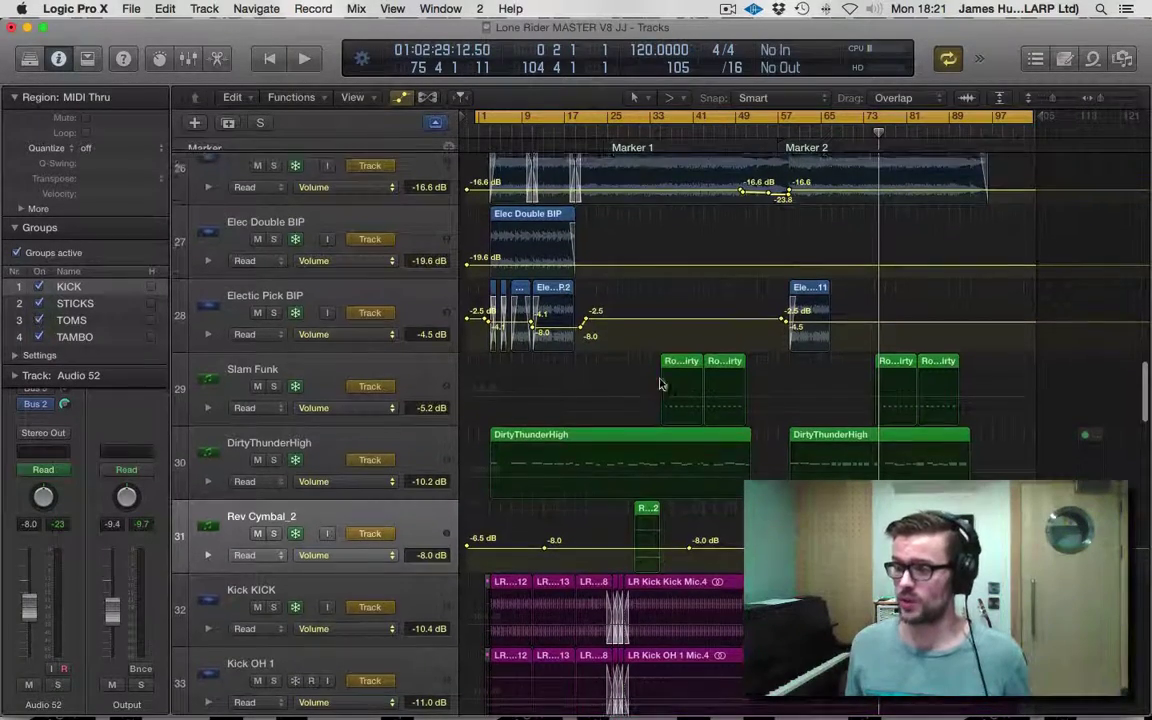
pyautogui.click(633, 319)
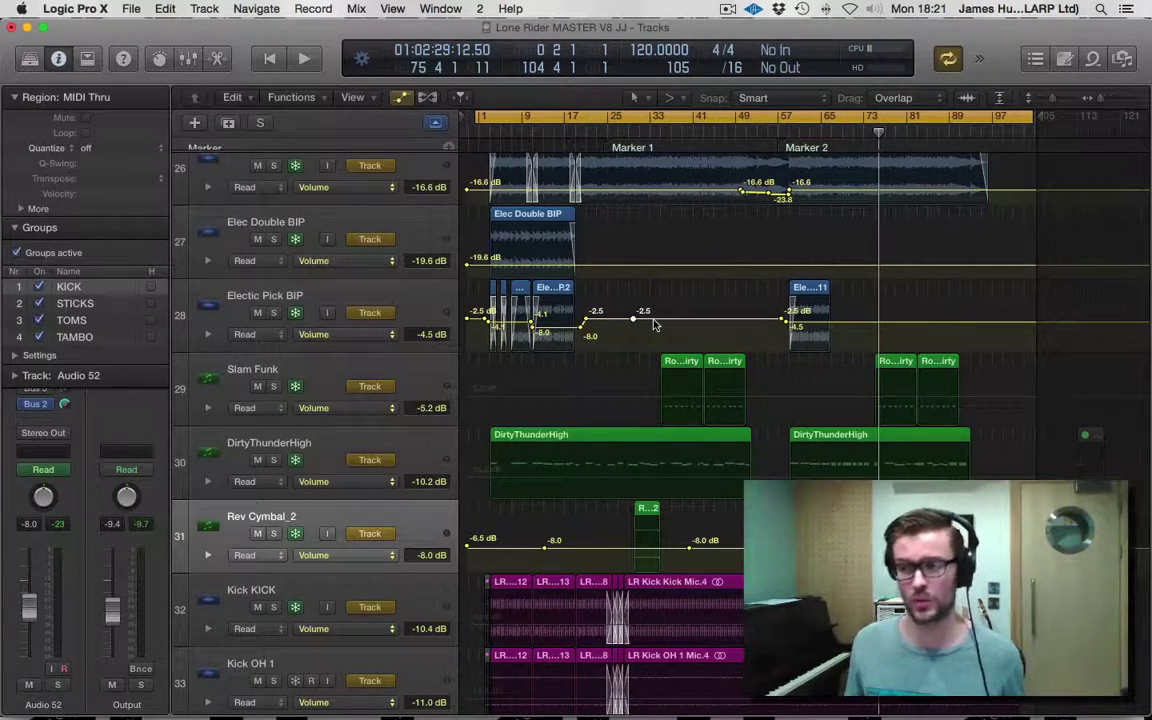
pyautogui.click(728, 319)
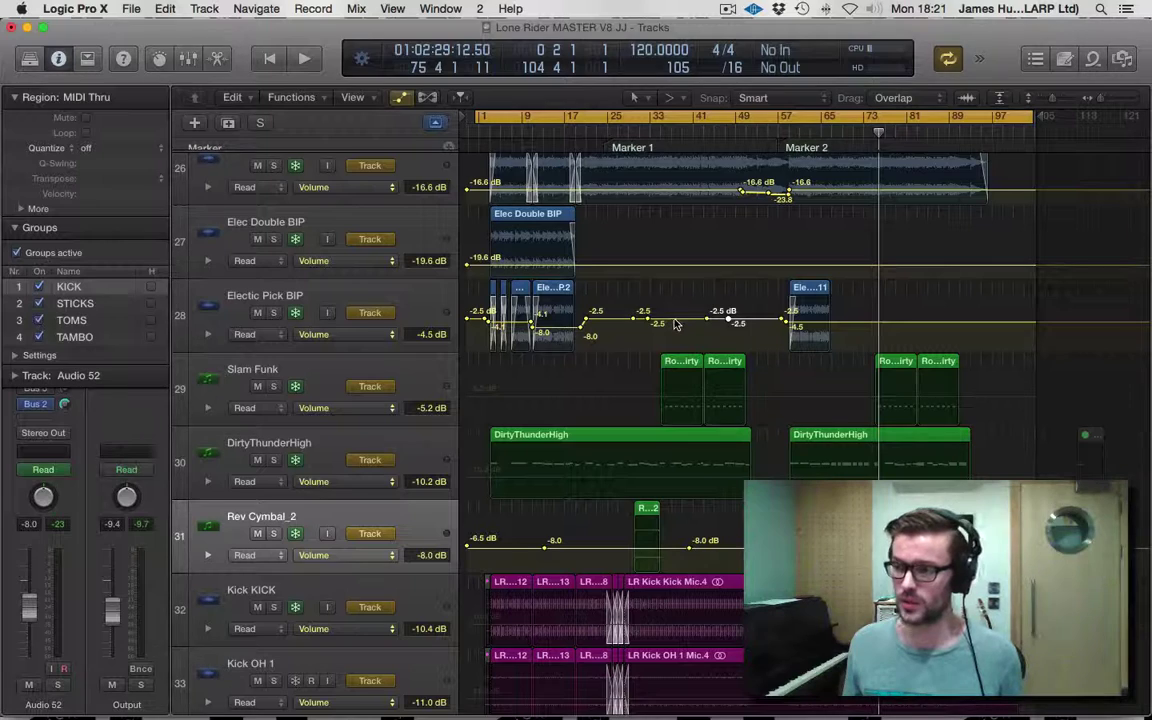
pyautogui.click(674, 323)
pyautogui.moveTo(674, 323); pyautogui.dragTo(672, 312)
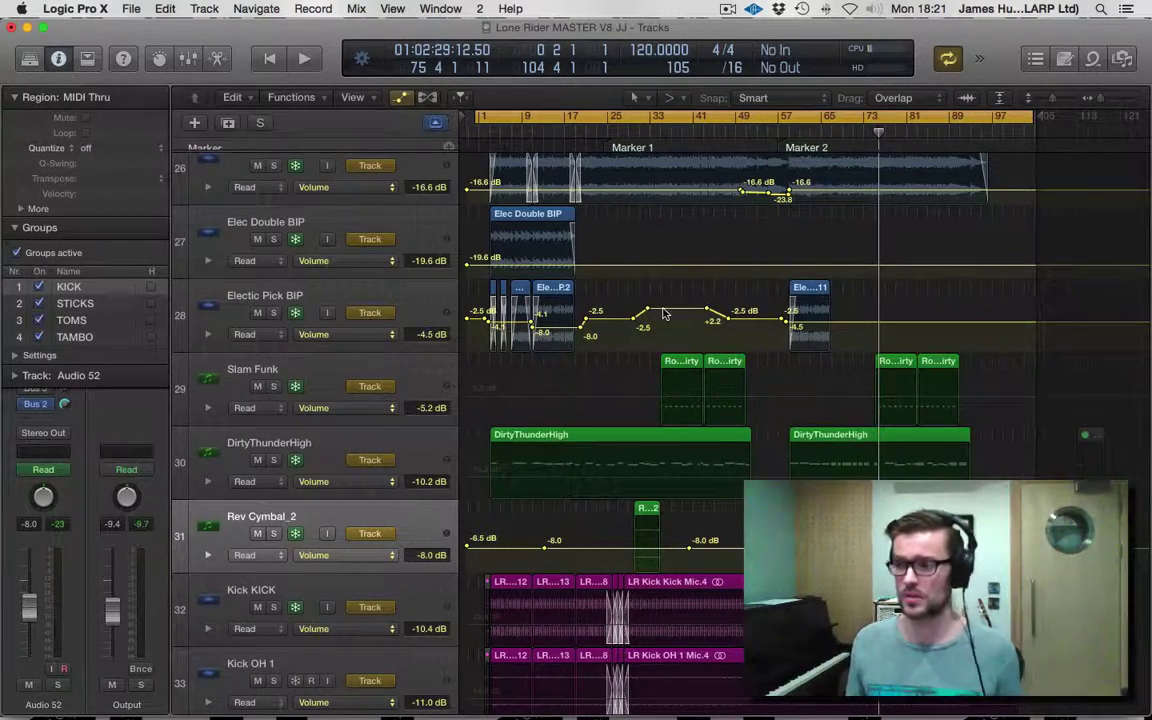
pyautogui.scroll(1, 662, 314)
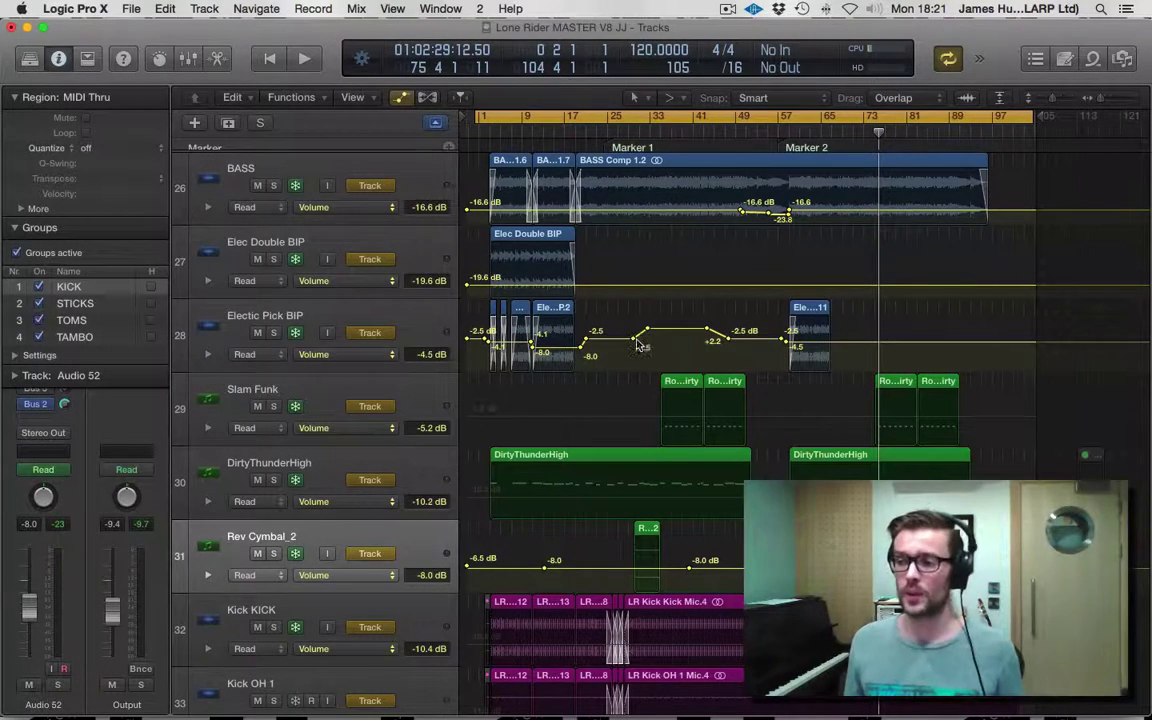
pyautogui.moveTo(648, 333)
pyautogui.mouseDown()
pyautogui.moveTo(684, 329)
pyautogui.moveTo(645, 330)
pyautogui.moveTo(670, 330)
pyautogui.mouseUp()
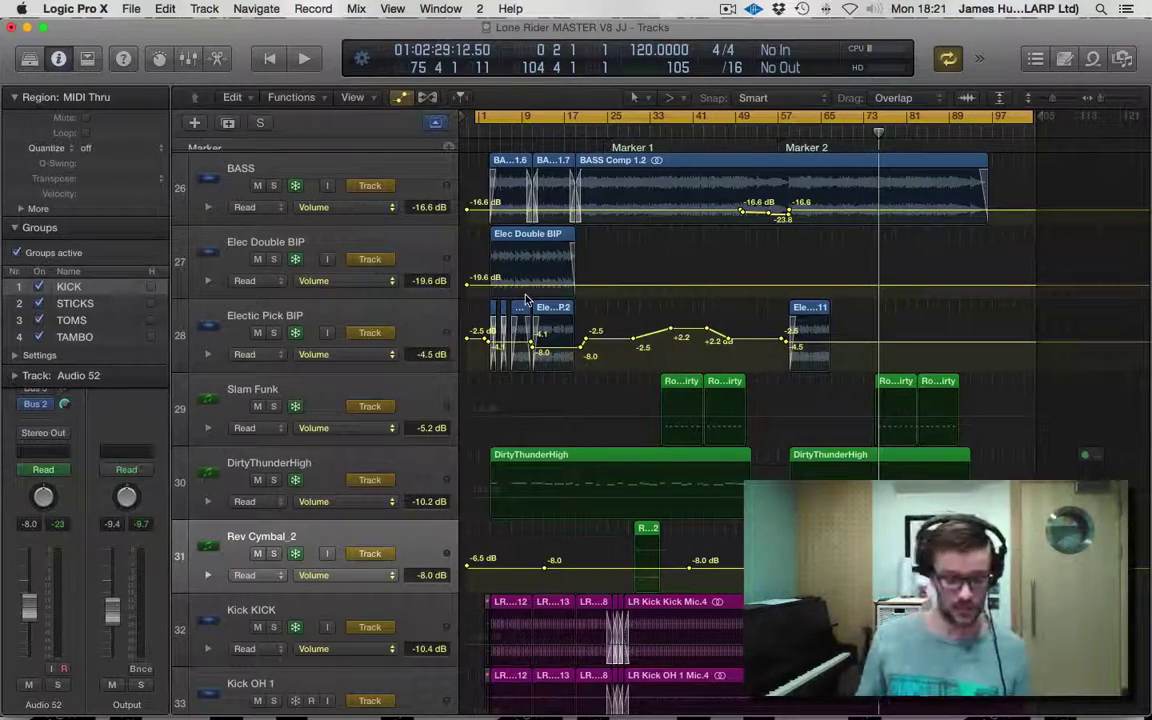
# Step: Bend the rising Volume ramp on the Electic Pick BIP track into a curve with the Automation Curve Tool
pyautogui.click(640, 99)
pyautogui.press('Escape')
pyautogui.press('t')
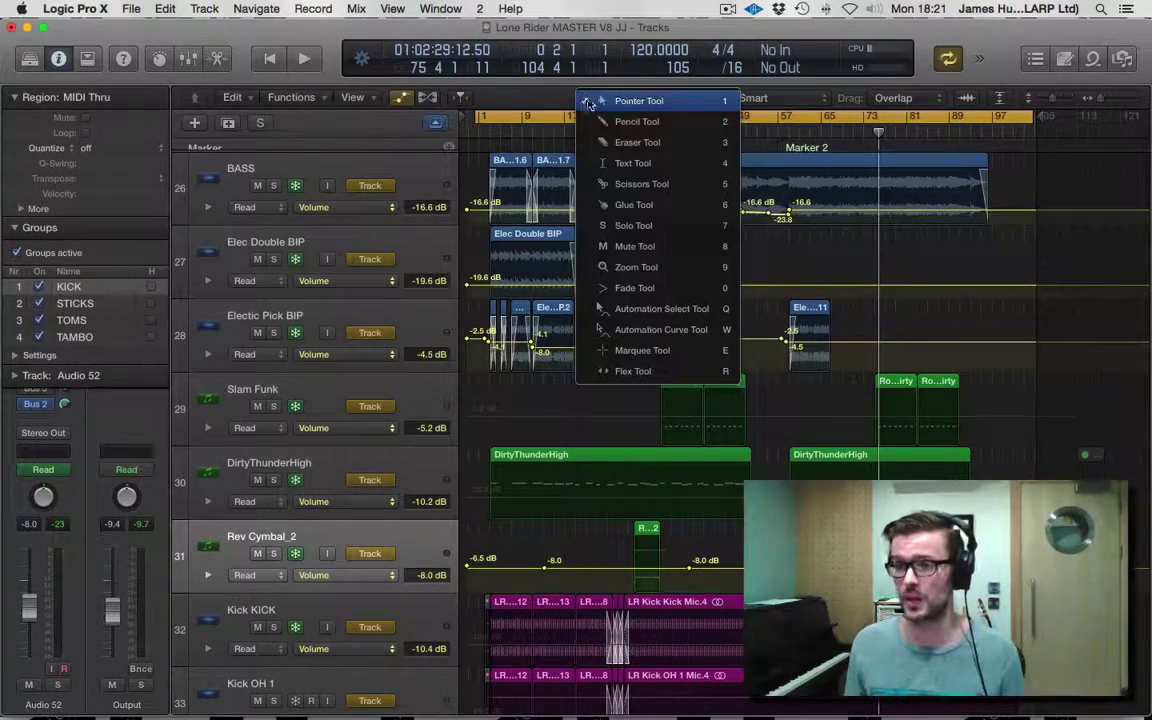
pyautogui.click(688, 335)
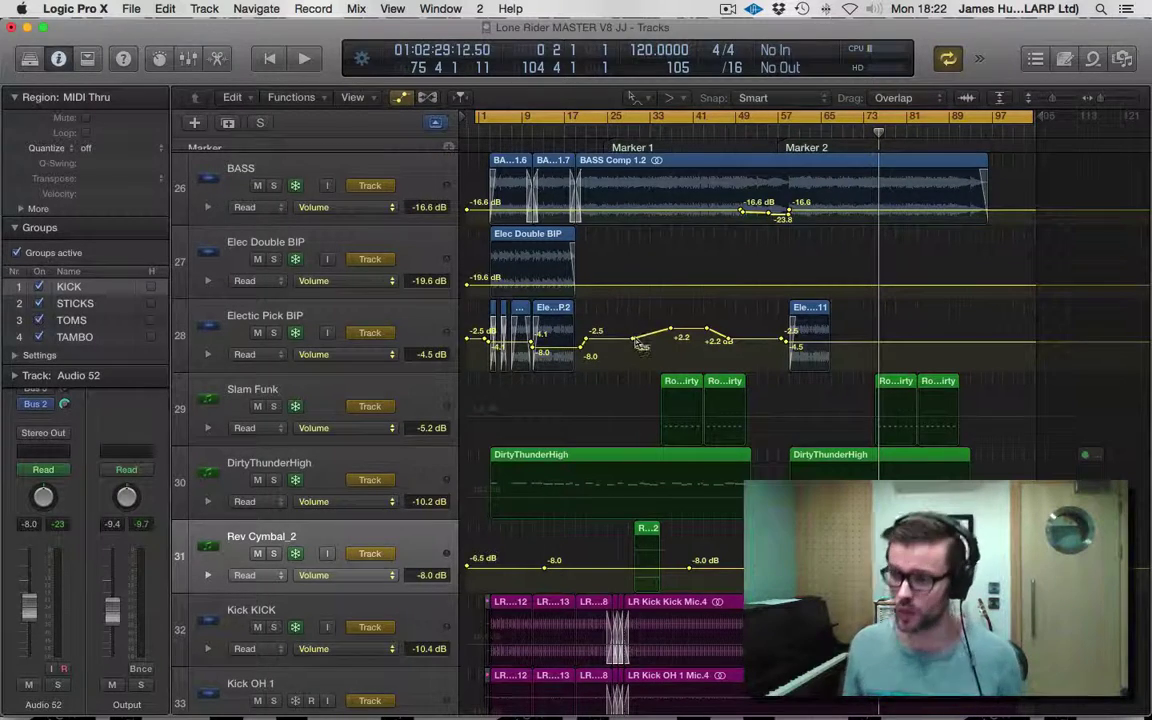
pyautogui.moveTo(641, 345); pyautogui.dragTo(663, 362)
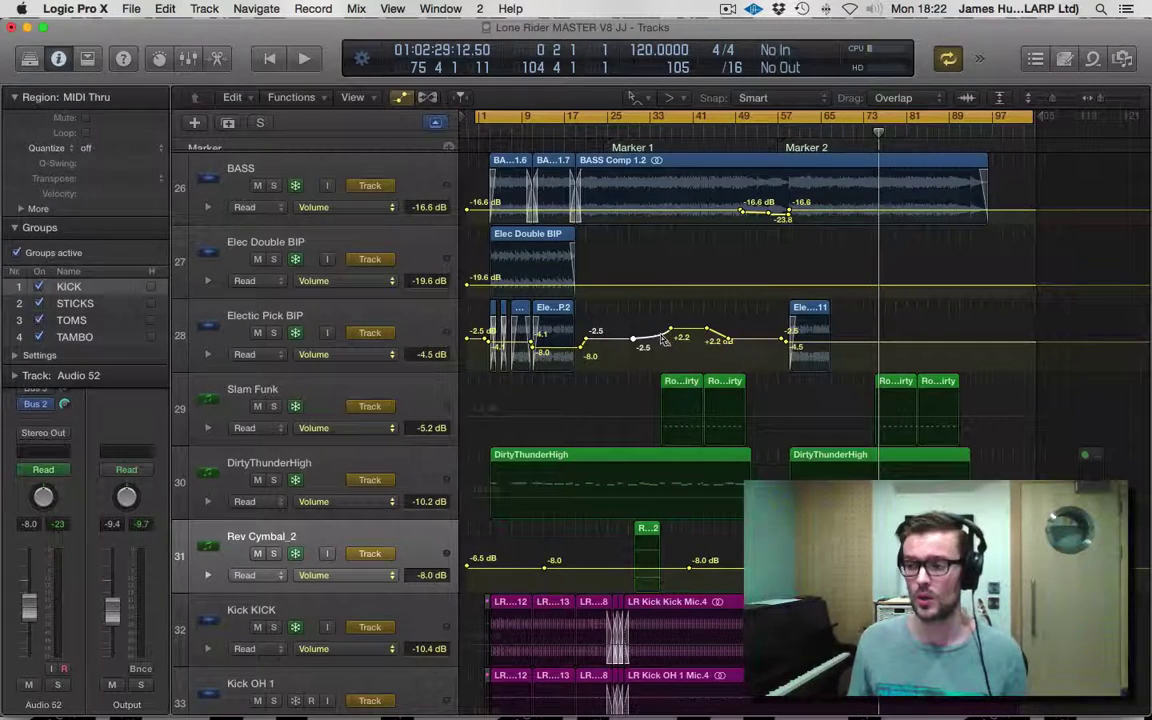
pyautogui.moveTo(640, 336)
pyautogui.mouseDown()
pyautogui.moveTo(660, 300)
pyautogui.moveTo(660, 338)
pyautogui.mouseUp()
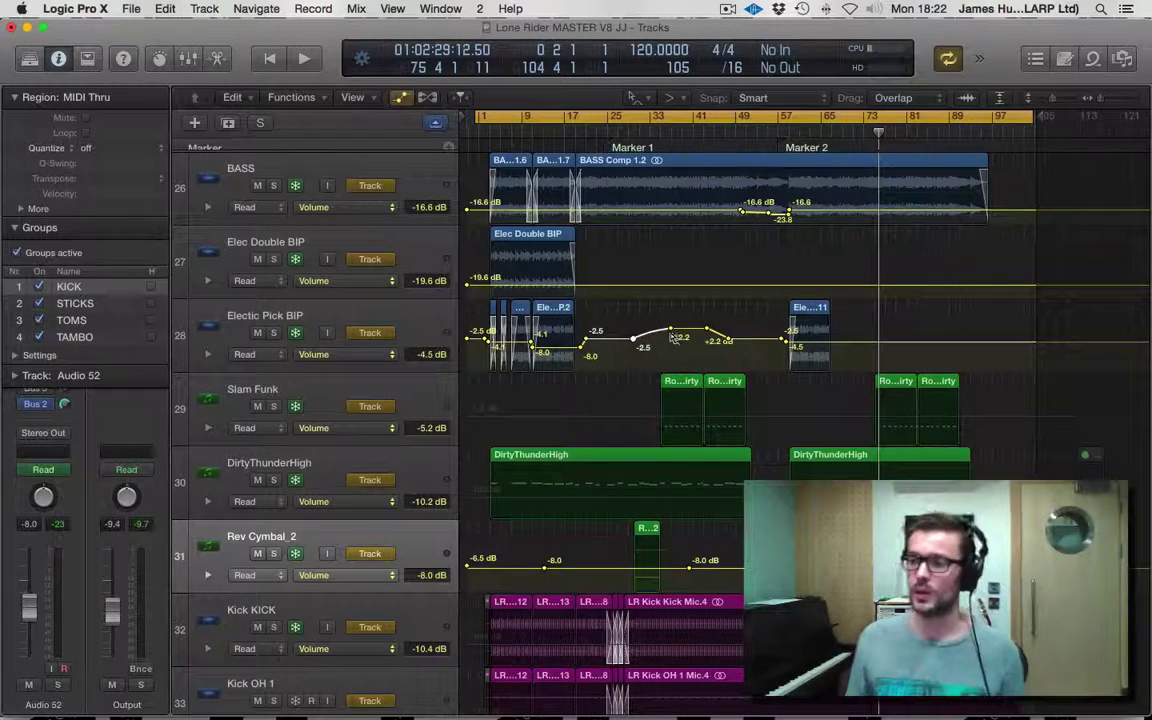
# Step: Return to the Pointer Tool and flatten the raised Volume automation section on the Electic Pick BIP track
pyautogui.press('t')
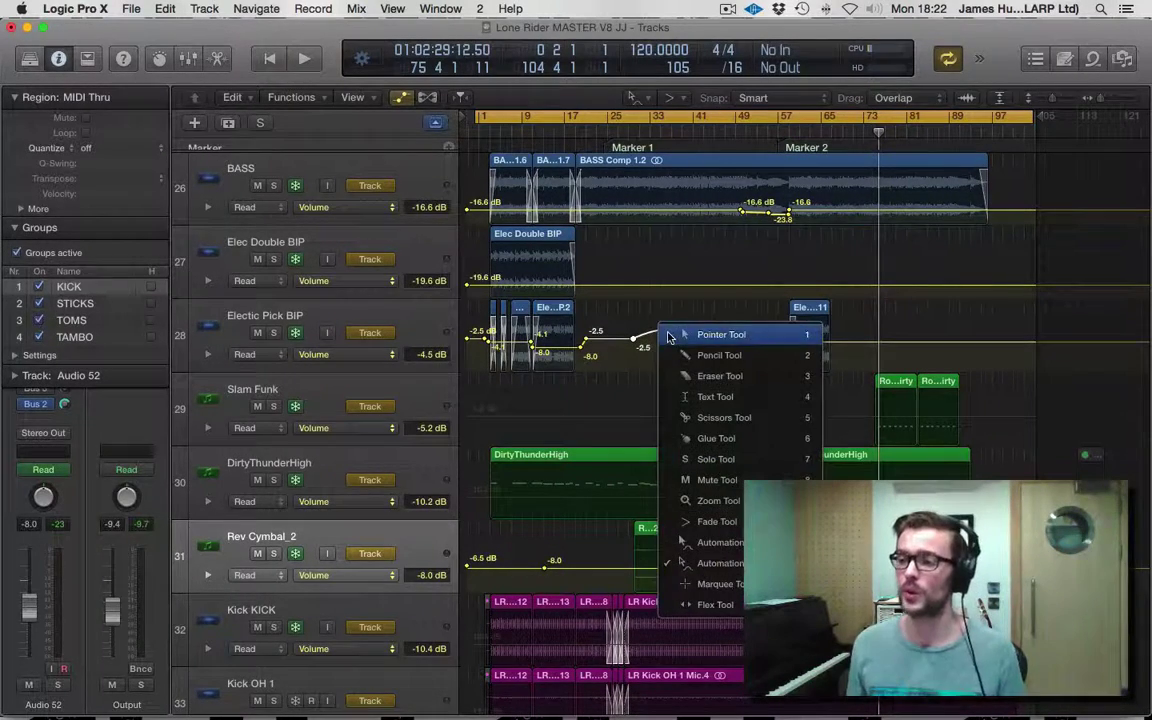
pyautogui.press('t')
pyautogui.moveTo(728, 342); pyautogui.dragTo(620, 342)
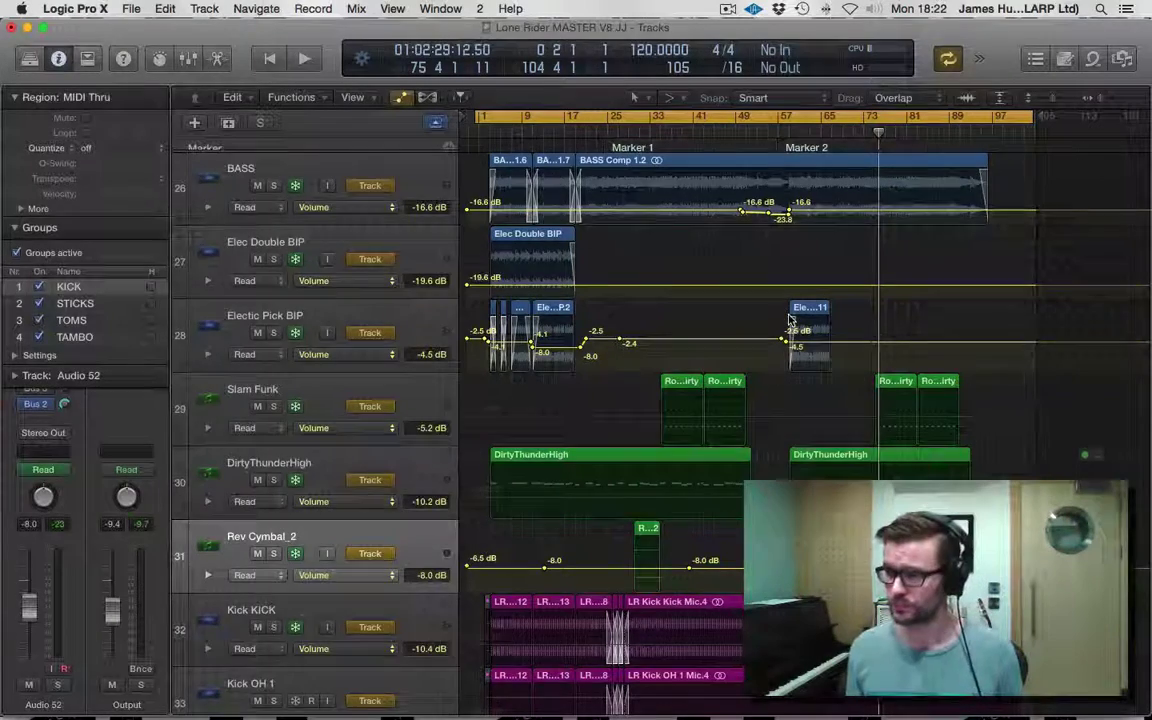
# Step: Examine the BASS track's Volume automation dip before Marker 2 up close and play it back from bar 47
pyautogui.scroll(3, 705, 300)
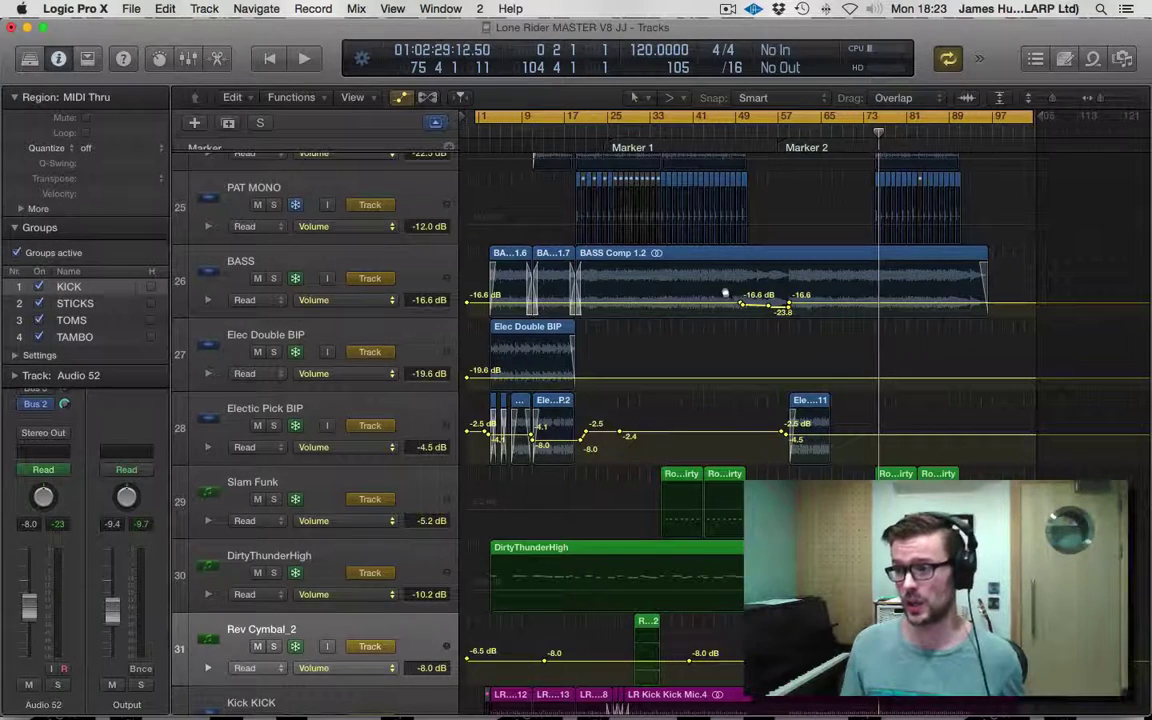
pyautogui.keyDown('ctrl'); pyautogui.keyDown('alt'); pyautogui.click(743, 294); pyautogui.keyUp('alt'); pyautogui.keyUp('ctrl')
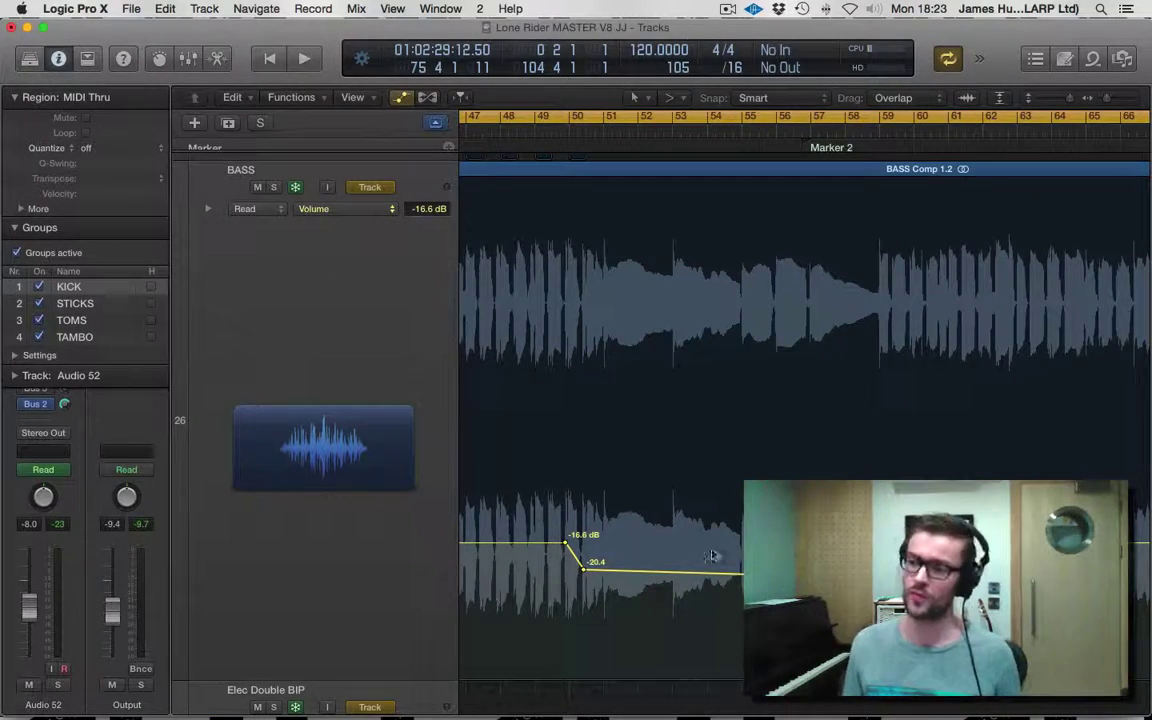
pyautogui.scroll(2, 576, 460)
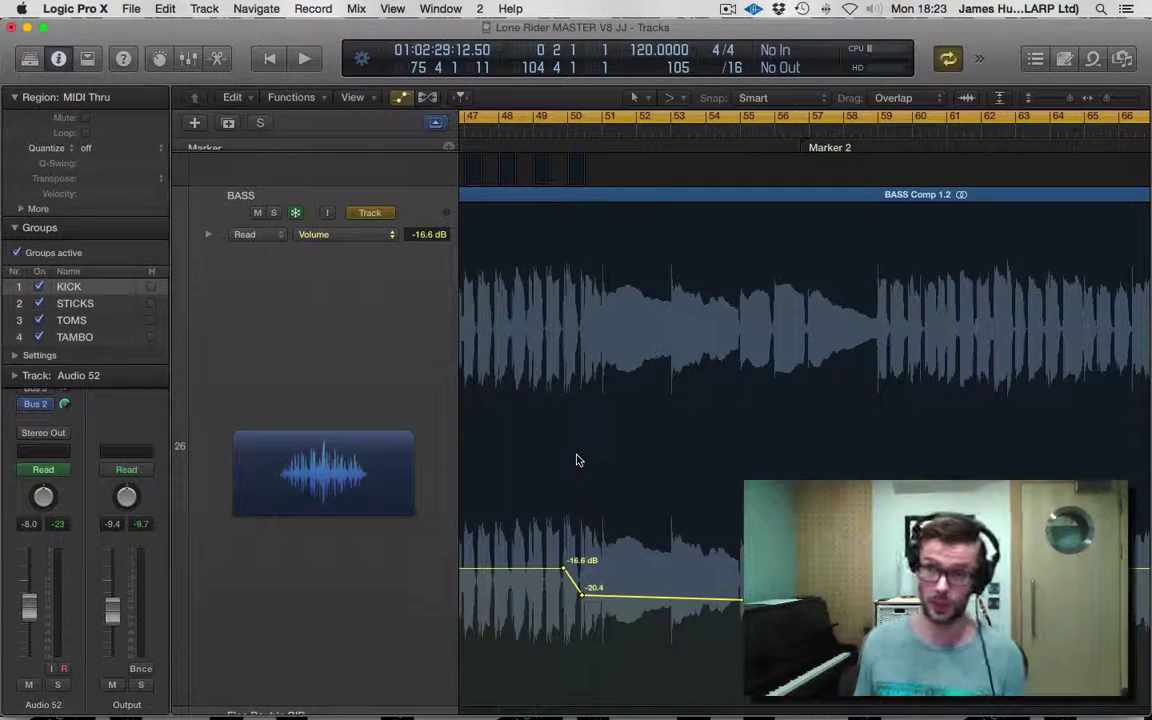
pyautogui.click(478, 130)
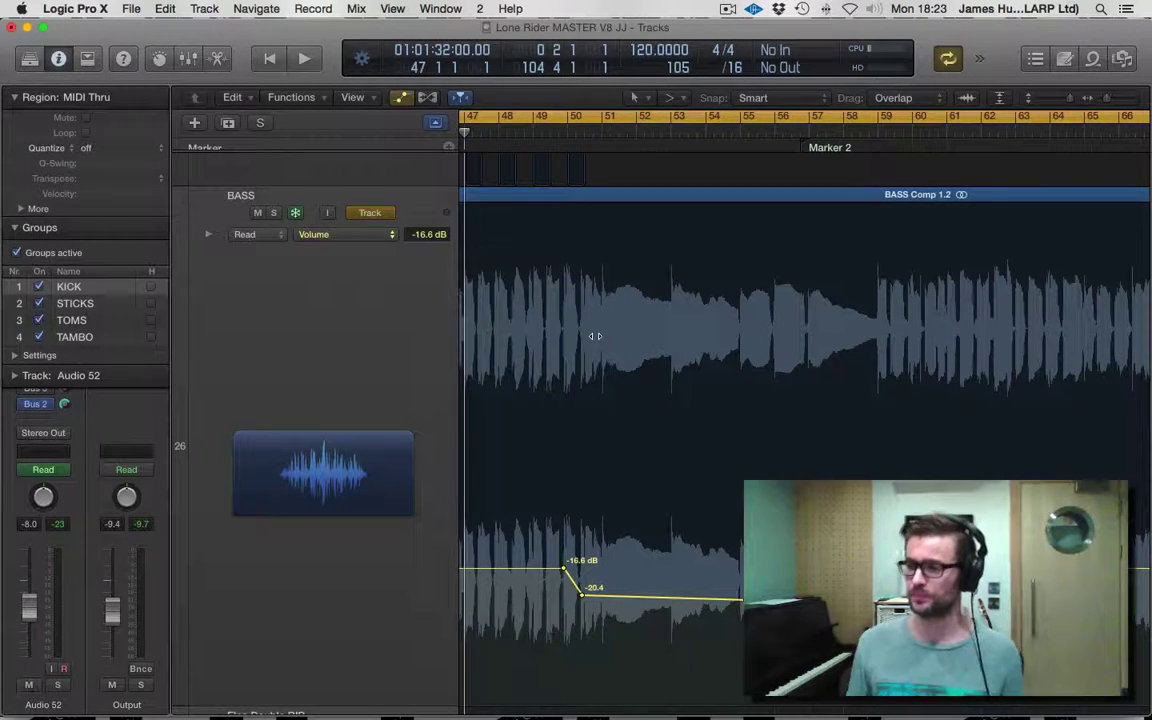
pyautogui.press('space')
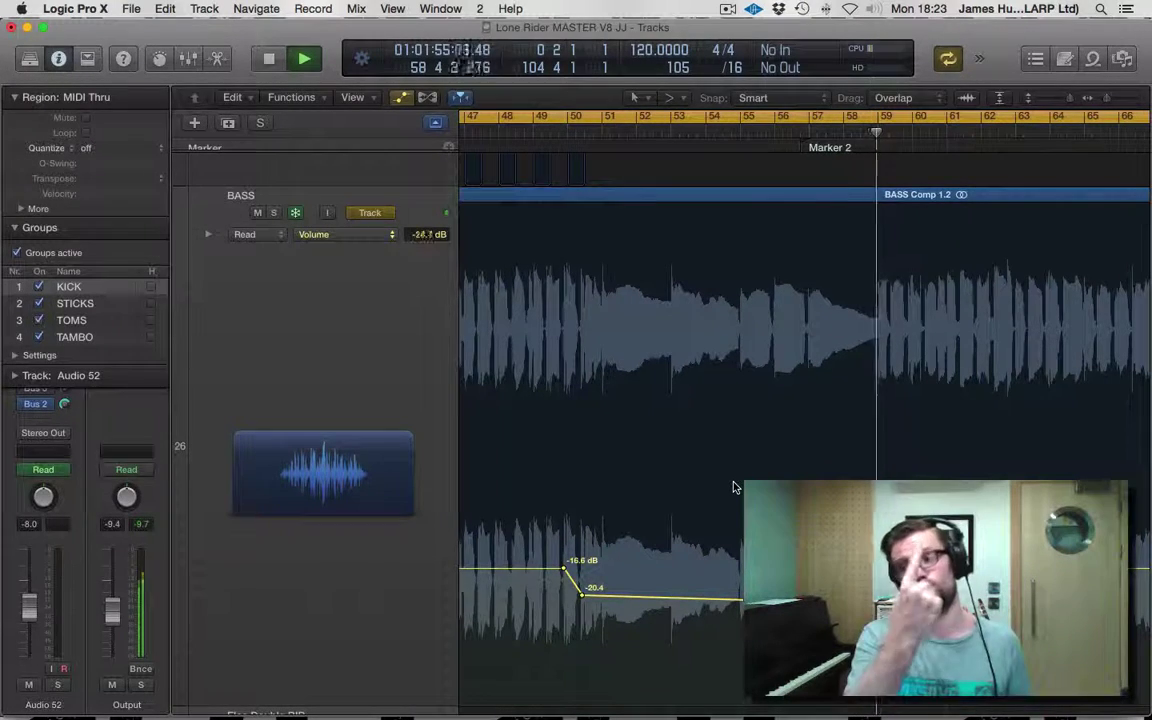
pyautogui.press('space')
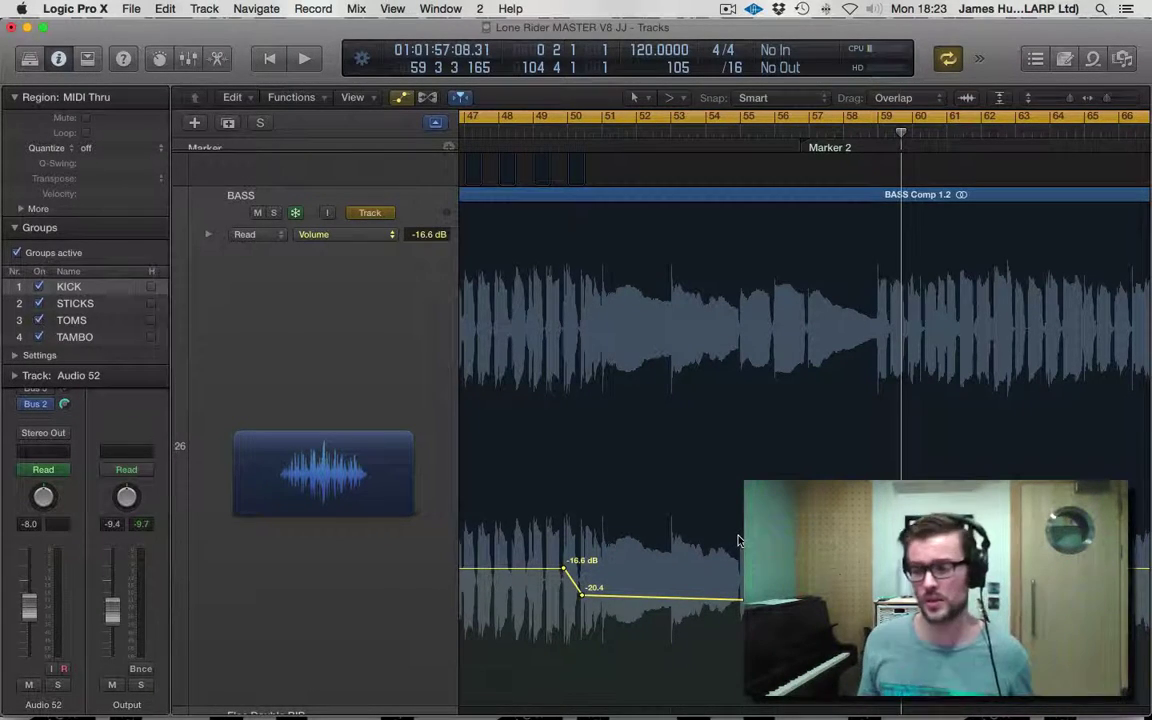
pyautogui.press('z')
# Step: Select the VOX 2 track and examine its Volume automation across the song
pyautogui.scroll(2, 806, 393)
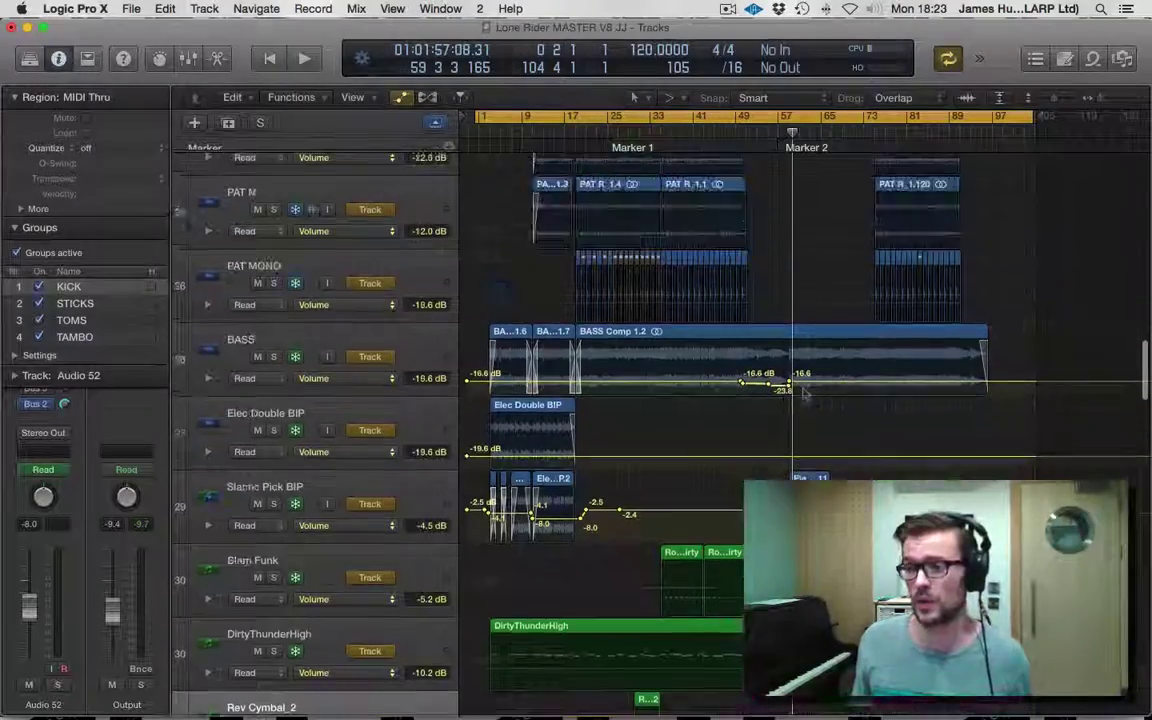
pyautogui.scroll(4, 804, 392)
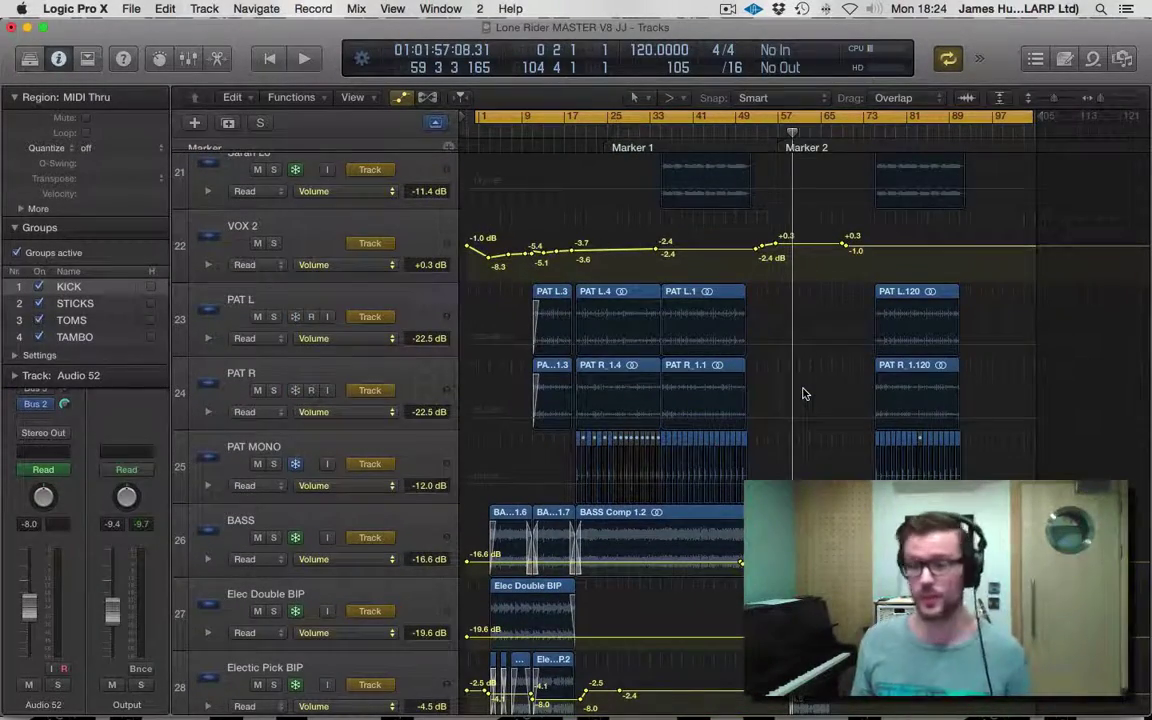
pyautogui.scroll(3, 803, 393)
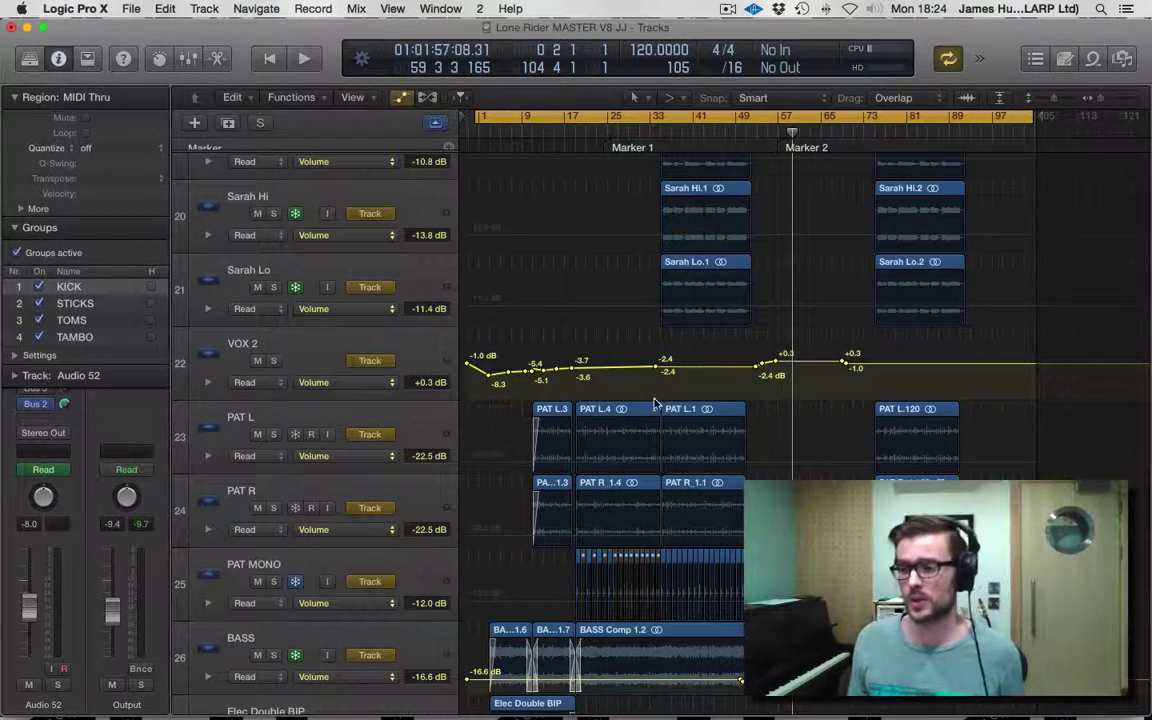
pyautogui.click(283, 347)
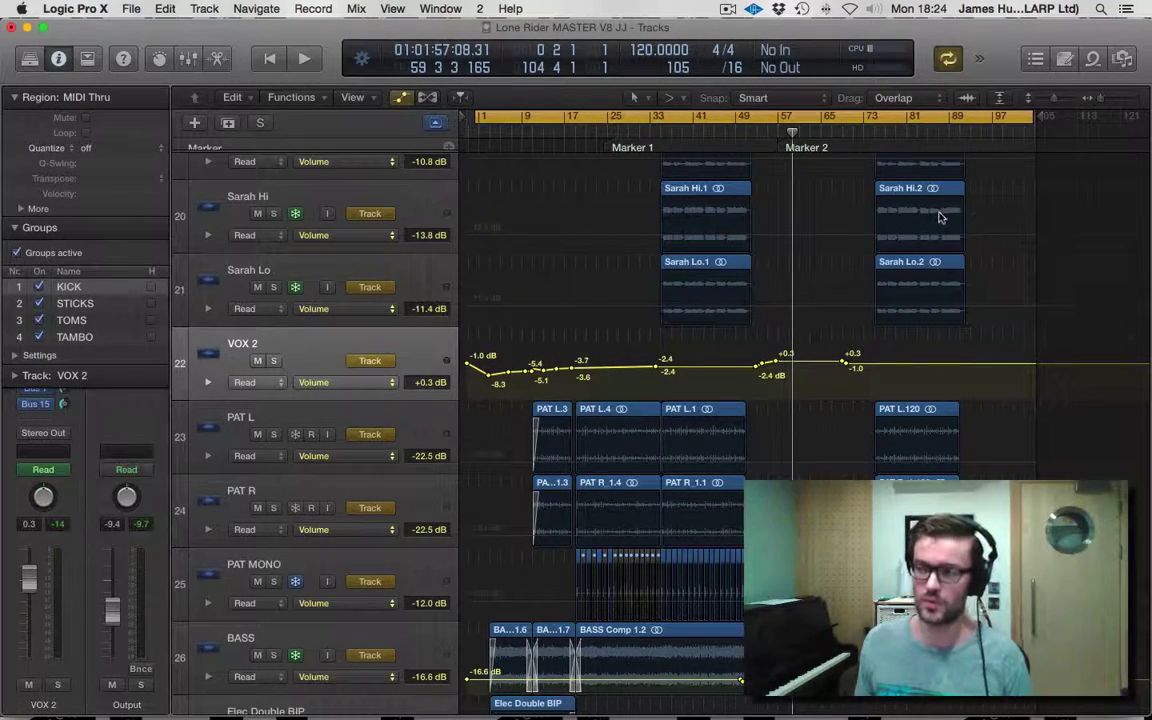
# Step: Look through the backing vocal tracks, then select the Mandolin track and examine its Volume automation around Marker 2
pyautogui.scroll(10, 935, 237)
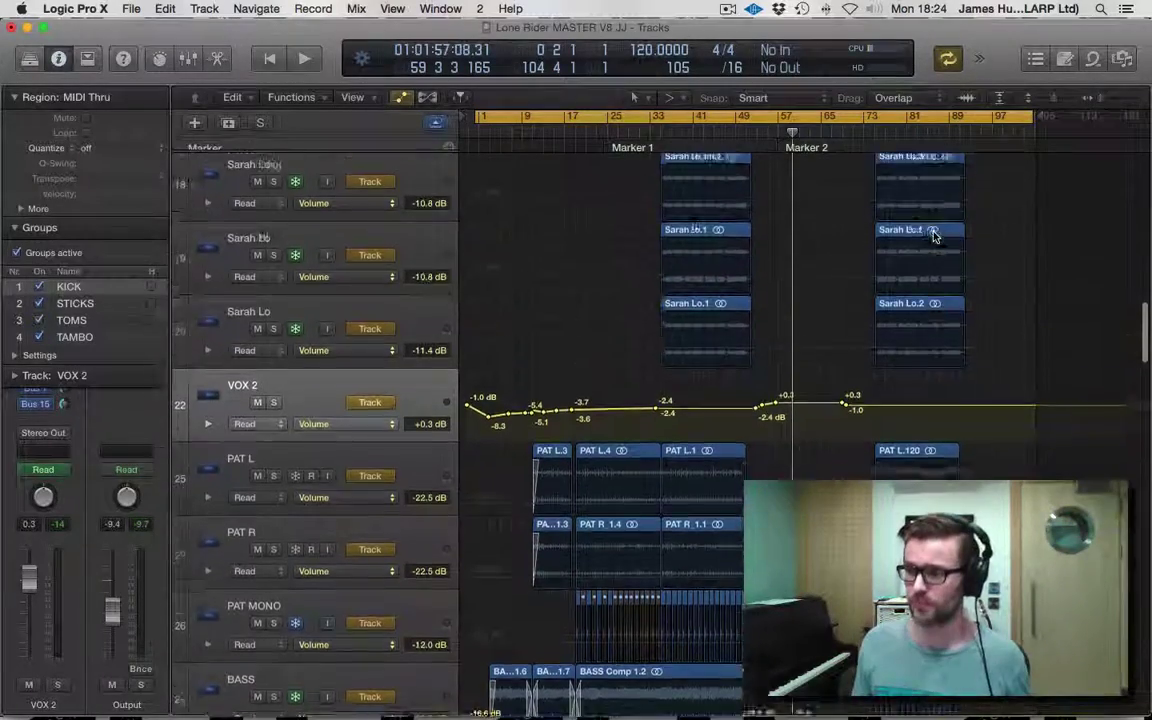
pyautogui.scroll(10, 935, 237)
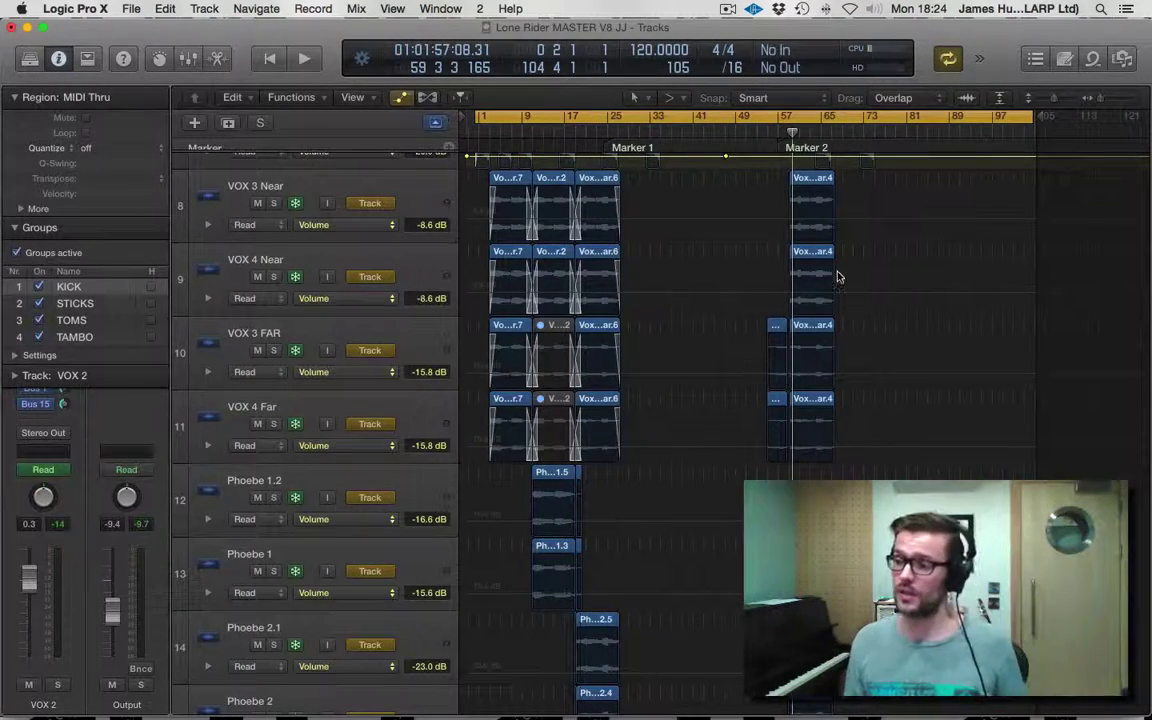
pyautogui.scroll(-5, 838, 275)
pyautogui.scroll(10, 838, 277)
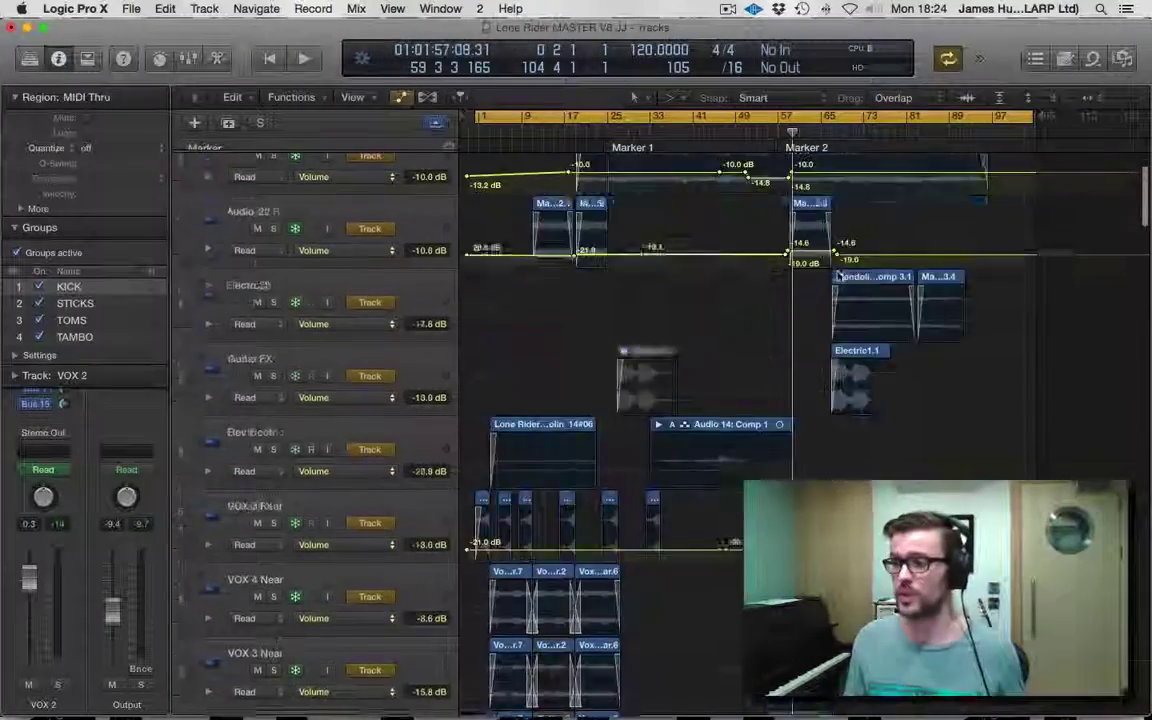
pyautogui.click(334, 305)
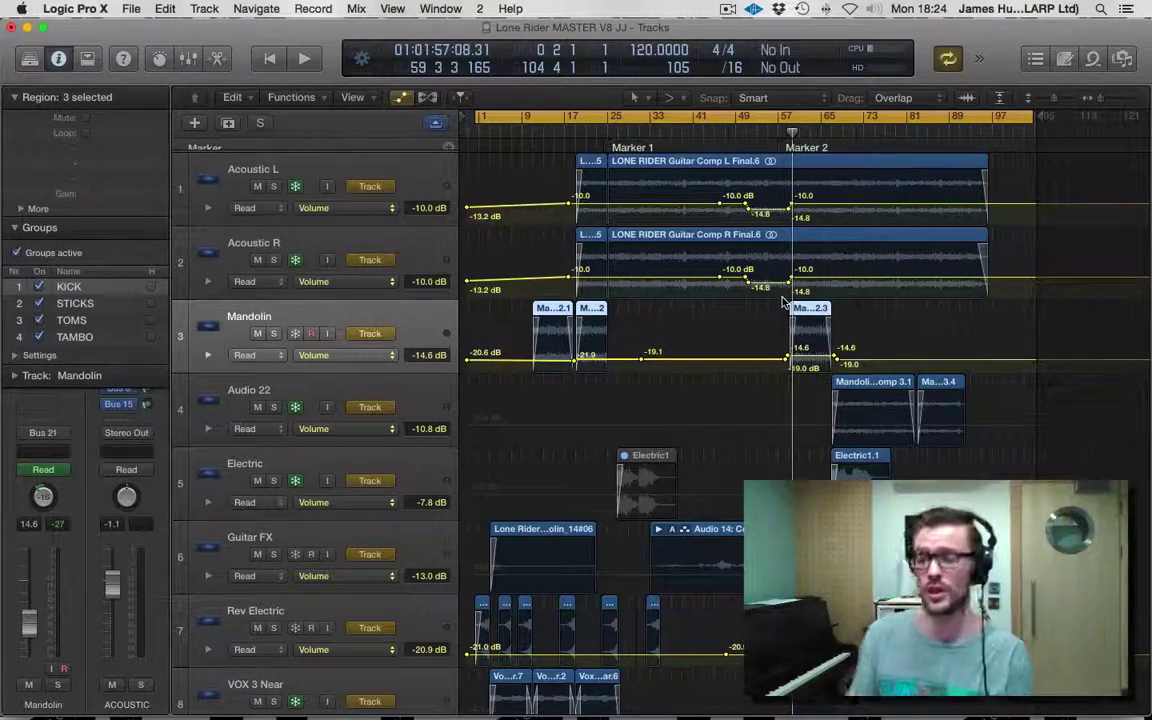
# Step: Find the STRINGS track, examine its Volume automation after Marker 2 up close and play it back from just before the marker
pyautogui.scroll(-4, 882, 399)
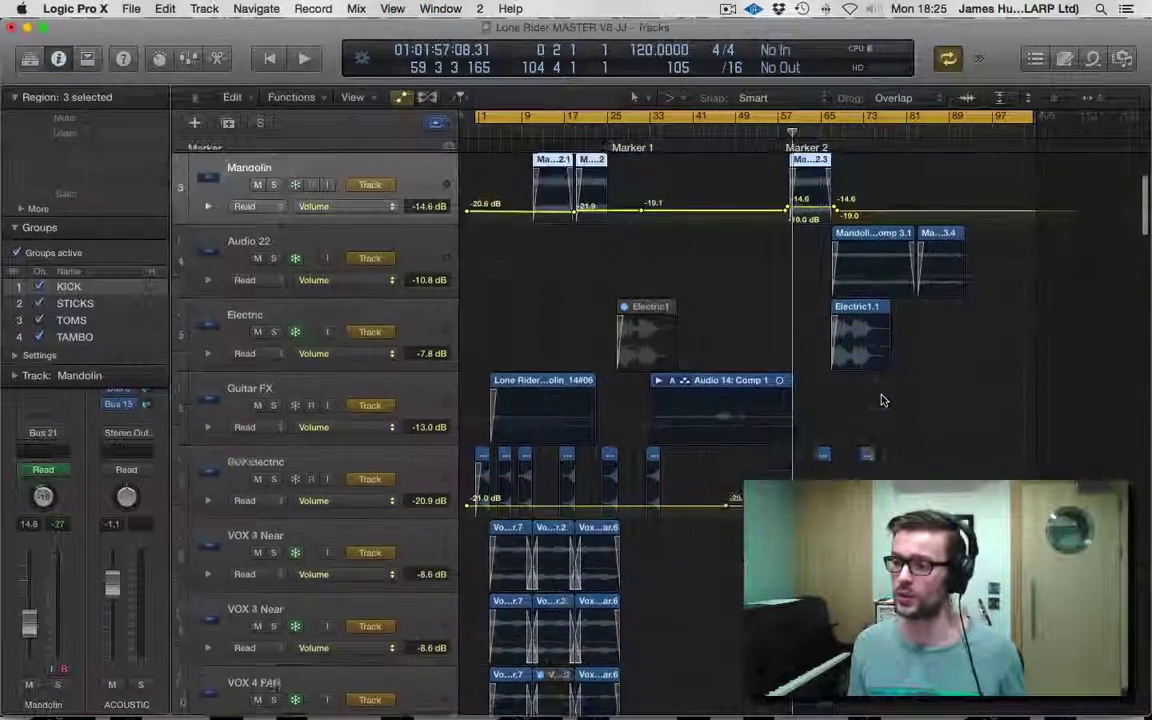
pyautogui.scroll(-4, 882, 399)
pyautogui.scroll(-20, 882, 400)
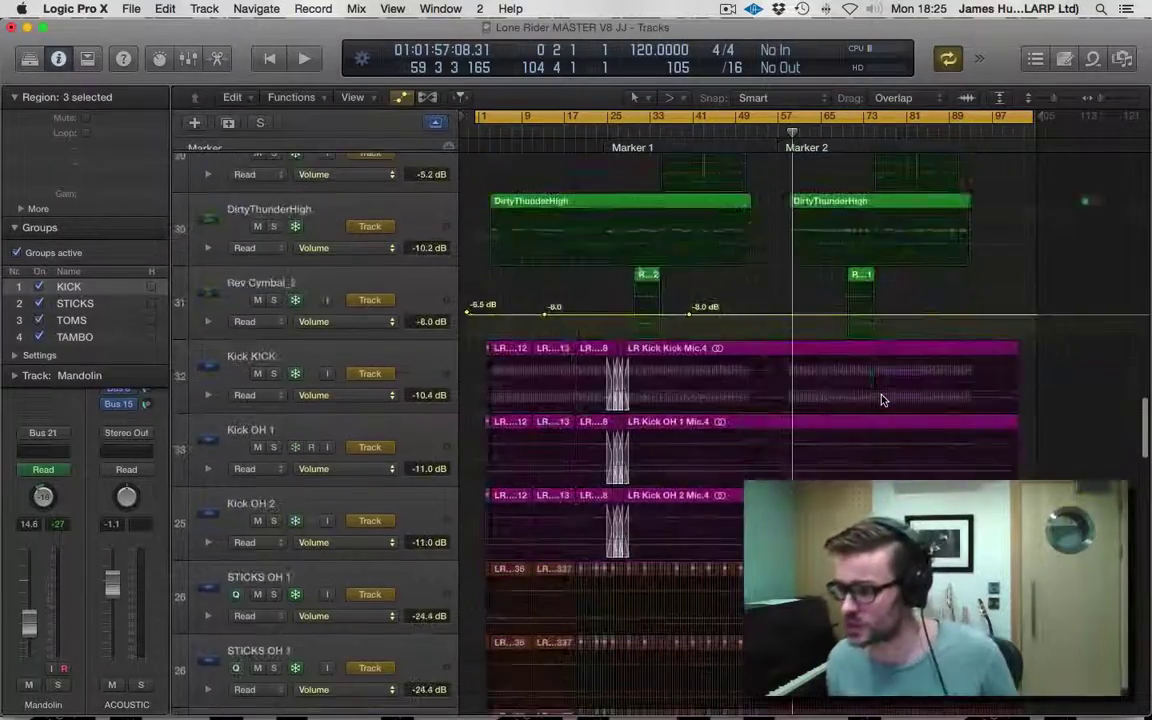
pyautogui.scroll(-15, 882, 400)
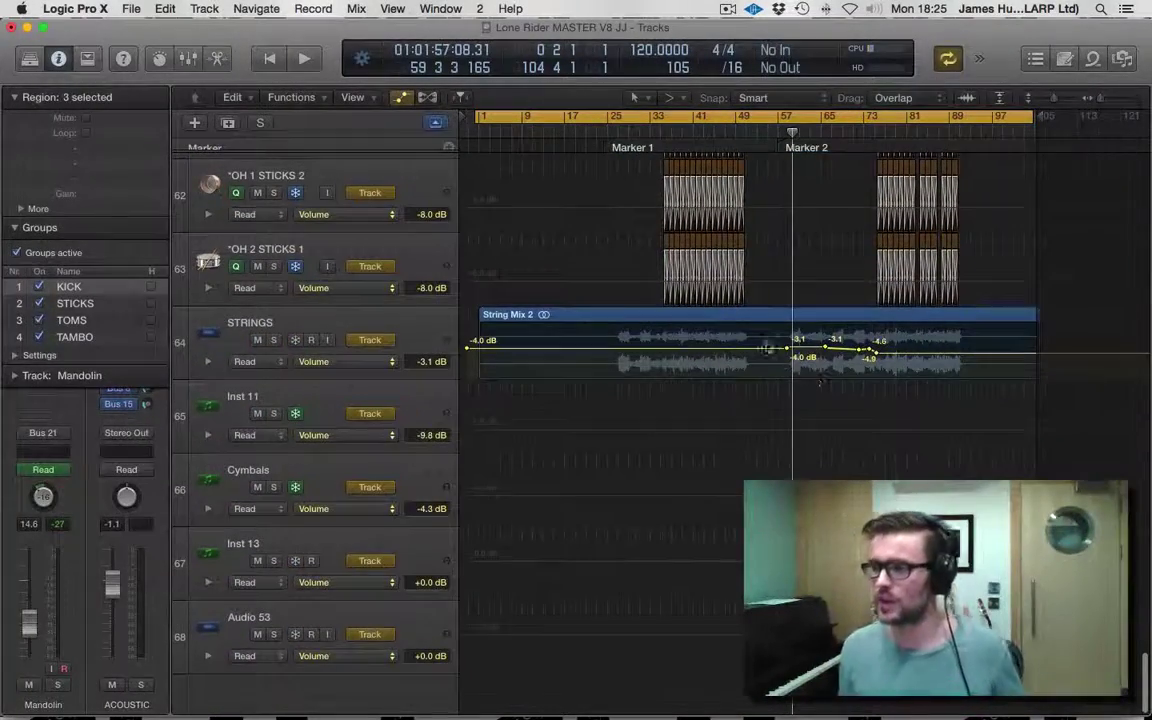
pyautogui.press('z')
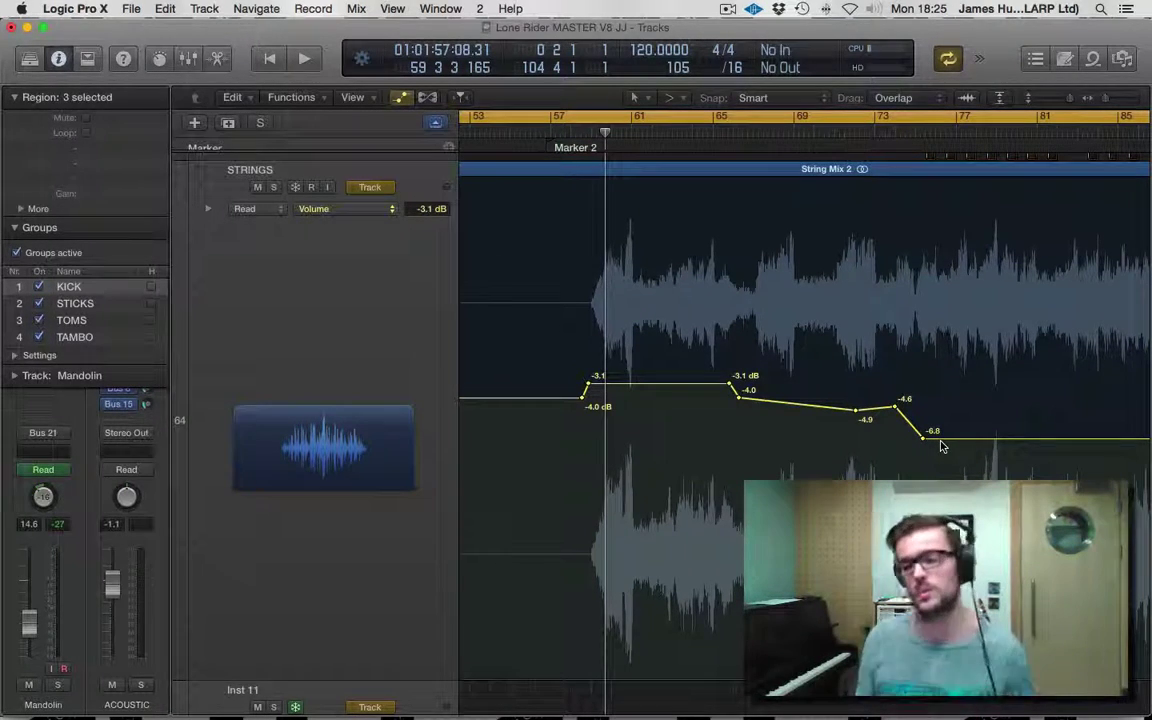
pyautogui.click(543, 133)
pyautogui.press('space')
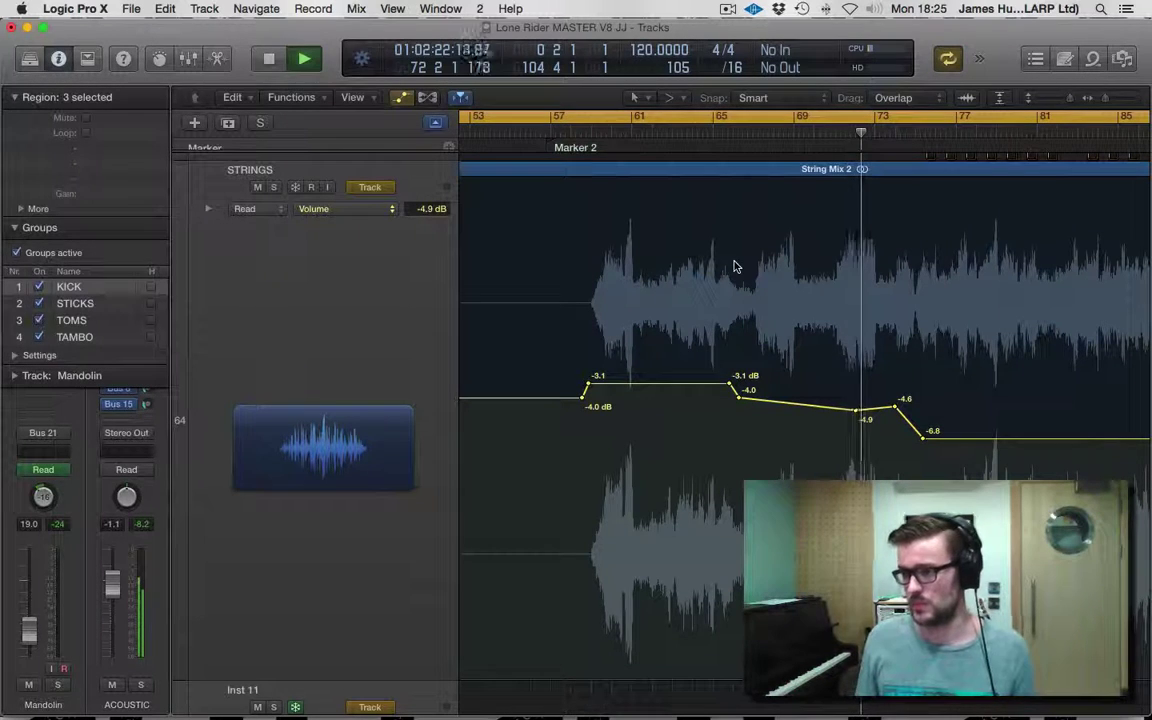
pyautogui.press('space')
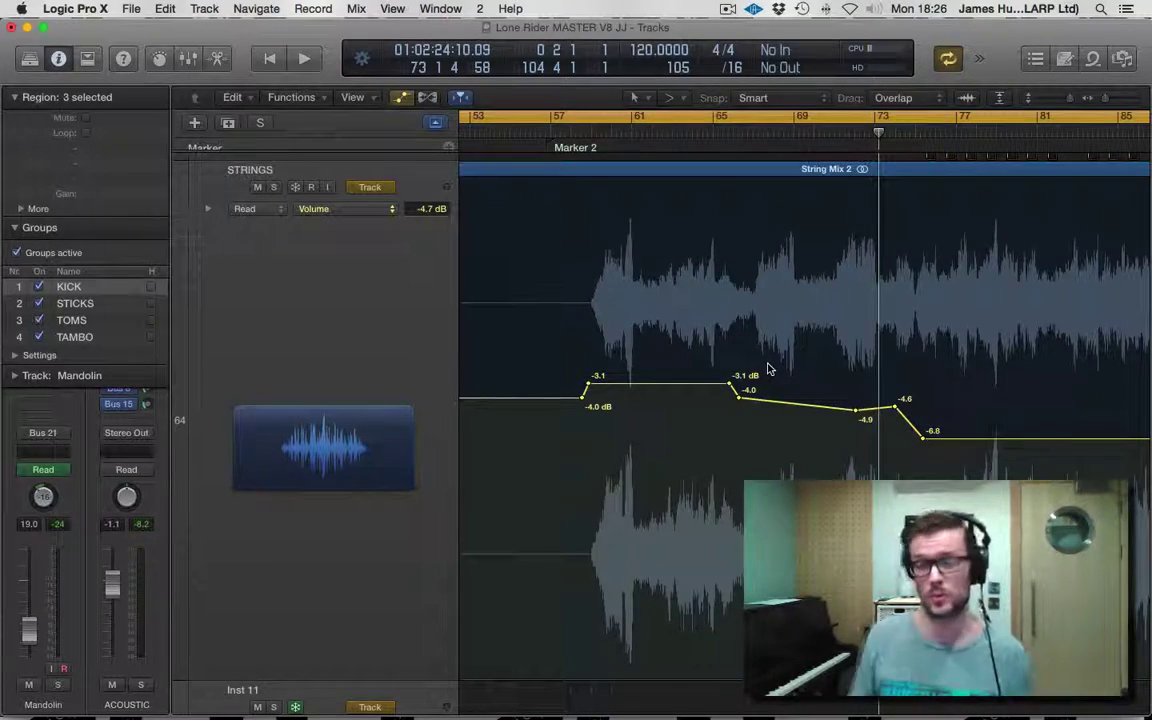
# Step: Examine the Volume automation peak between bars 33 and 37 on both LR SHAKER tracks, selecting each and returning to OH 1 Mic
pyautogui.press('z')
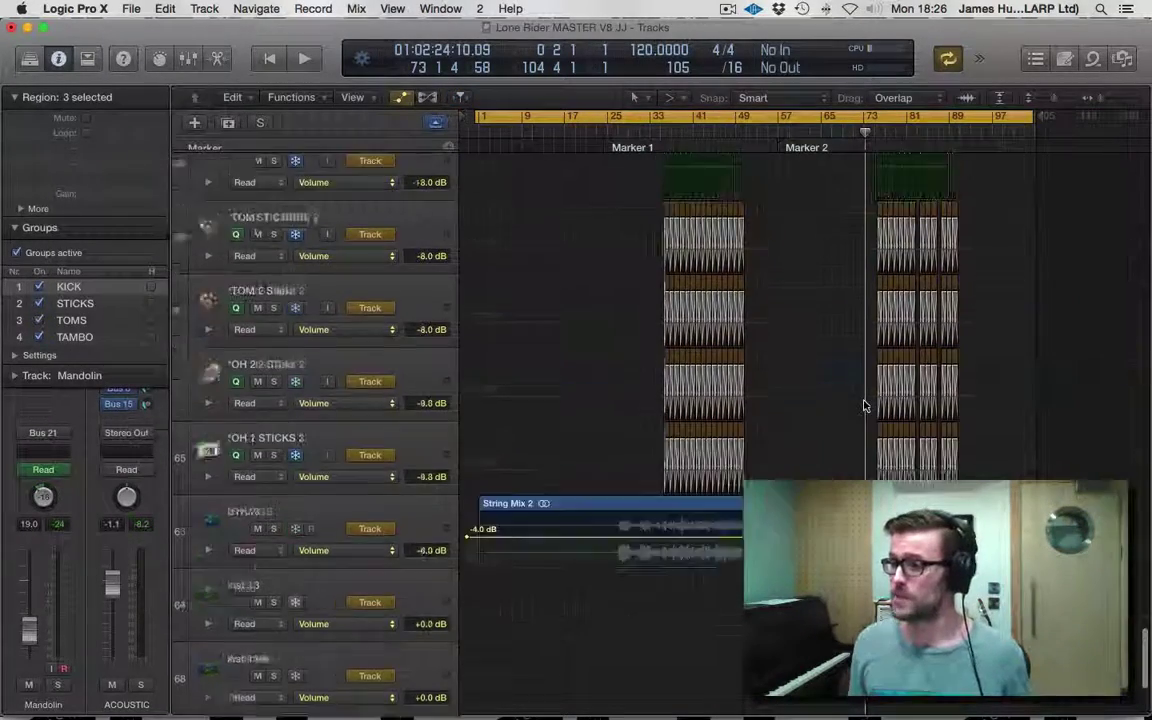
pyautogui.scroll(10, 630, 312)
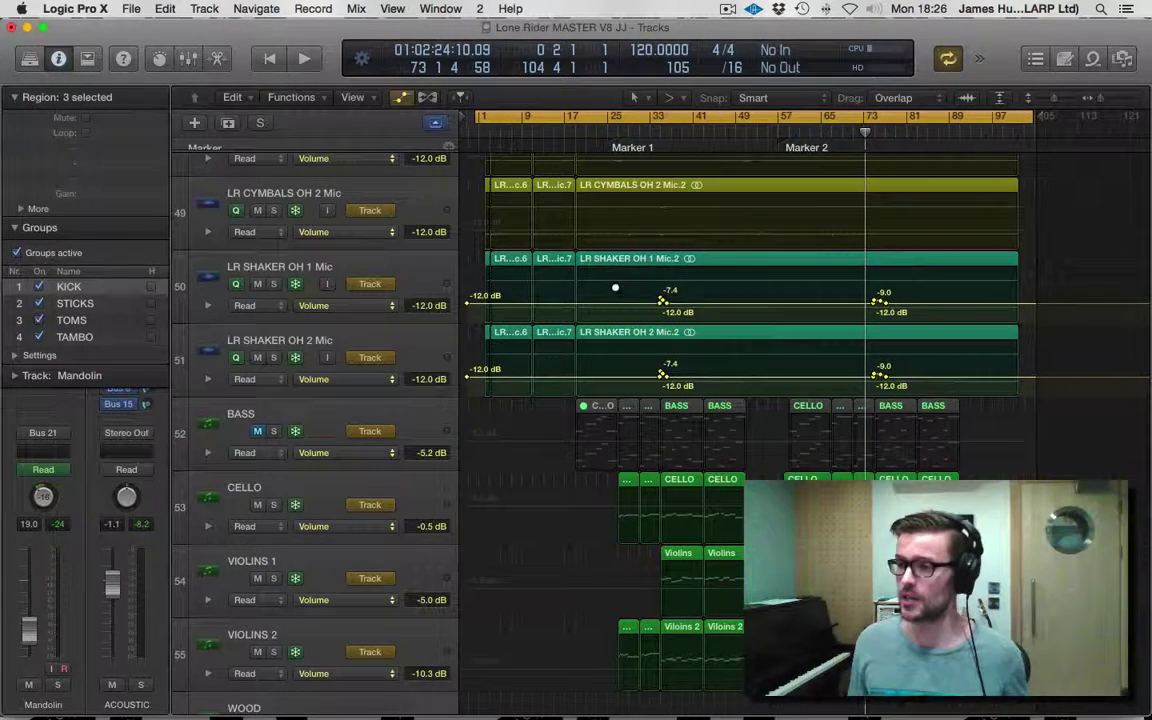
pyautogui.press('z')
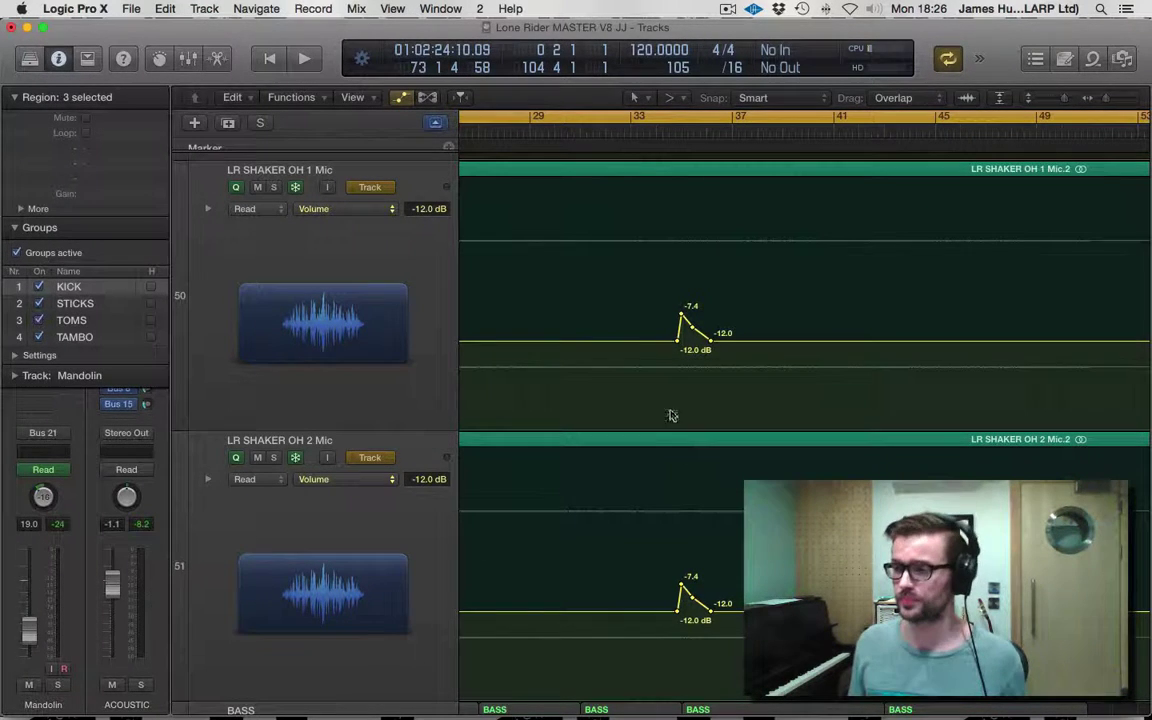
pyautogui.click(396, 257)
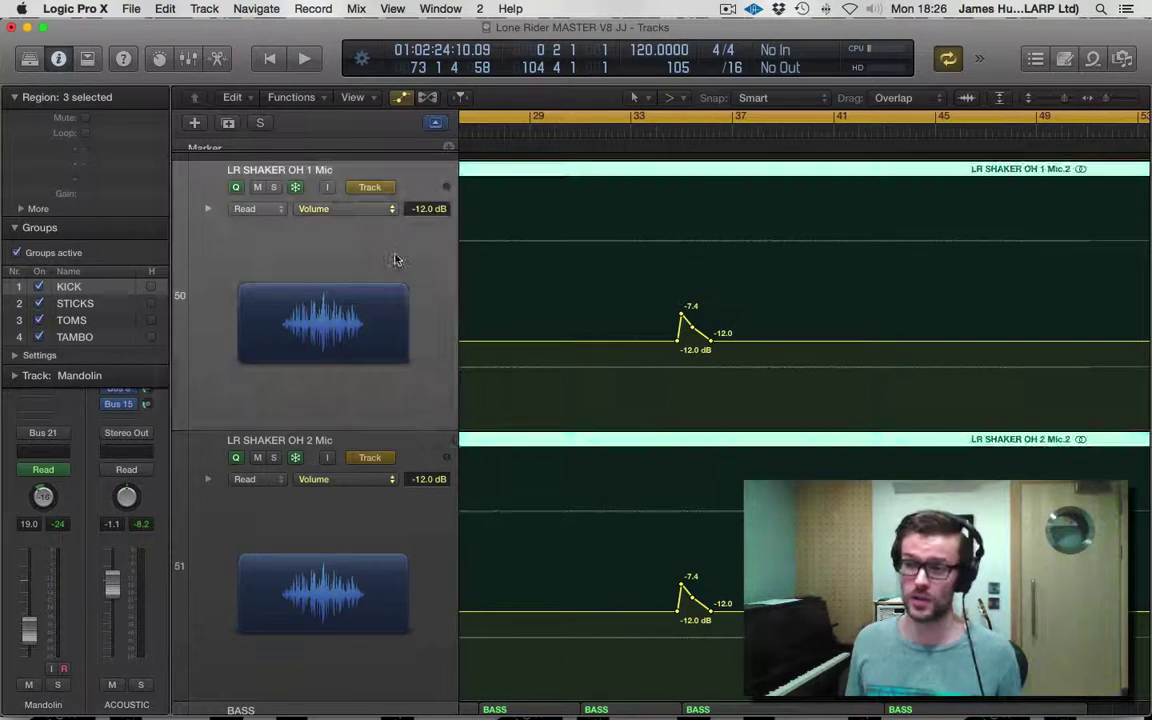
pyautogui.click(326, 507)
pyautogui.click(430, 277)
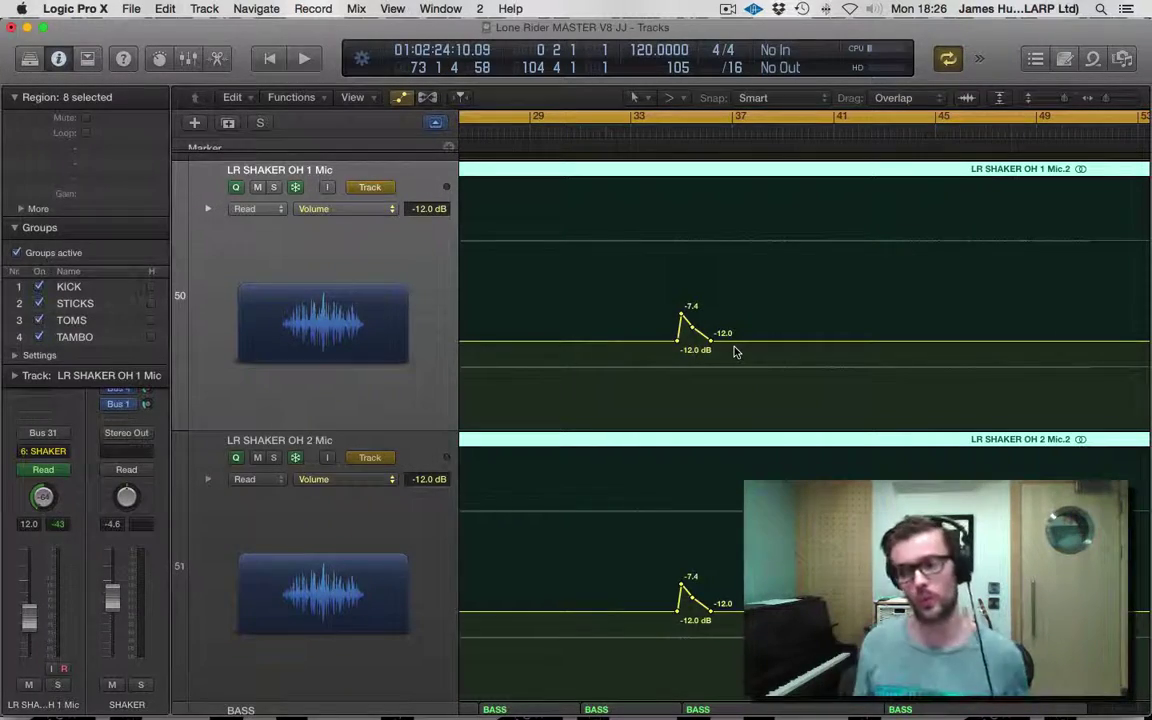
# Step: Locate the TOMS track and examine its Volume automation after Marker 2 up close
pyautogui.press('z')
pyautogui.scroll(3, 812, 358)
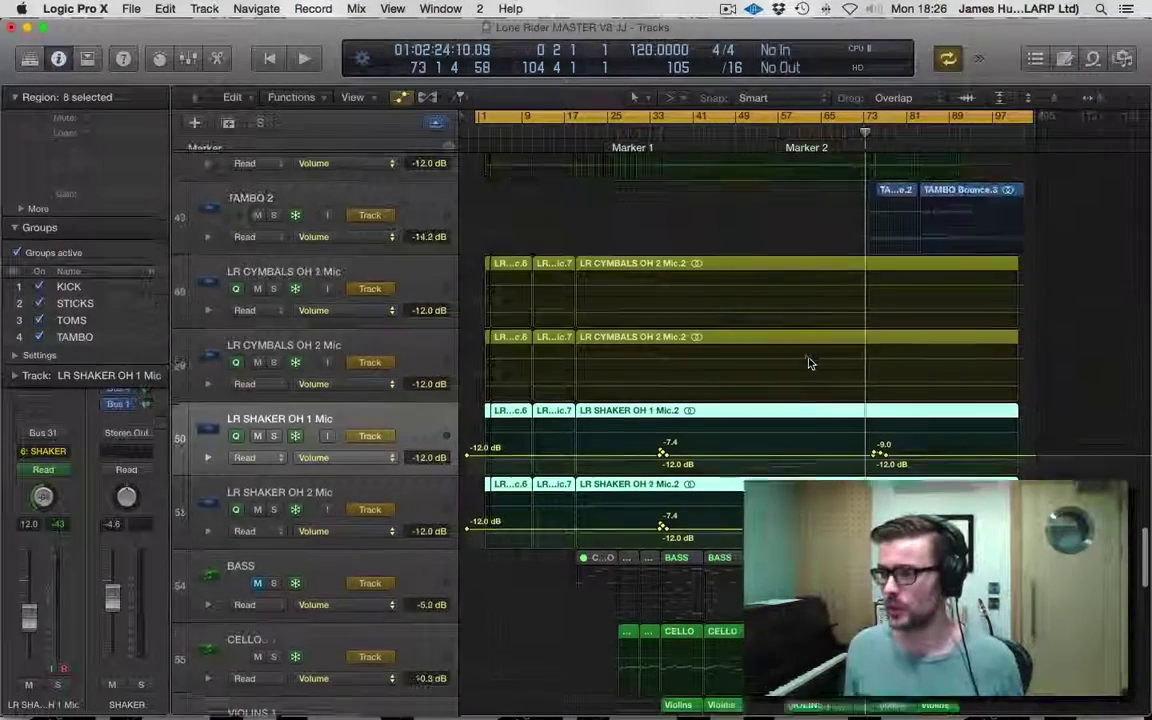
pyautogui.scroll(5, 812, 358)
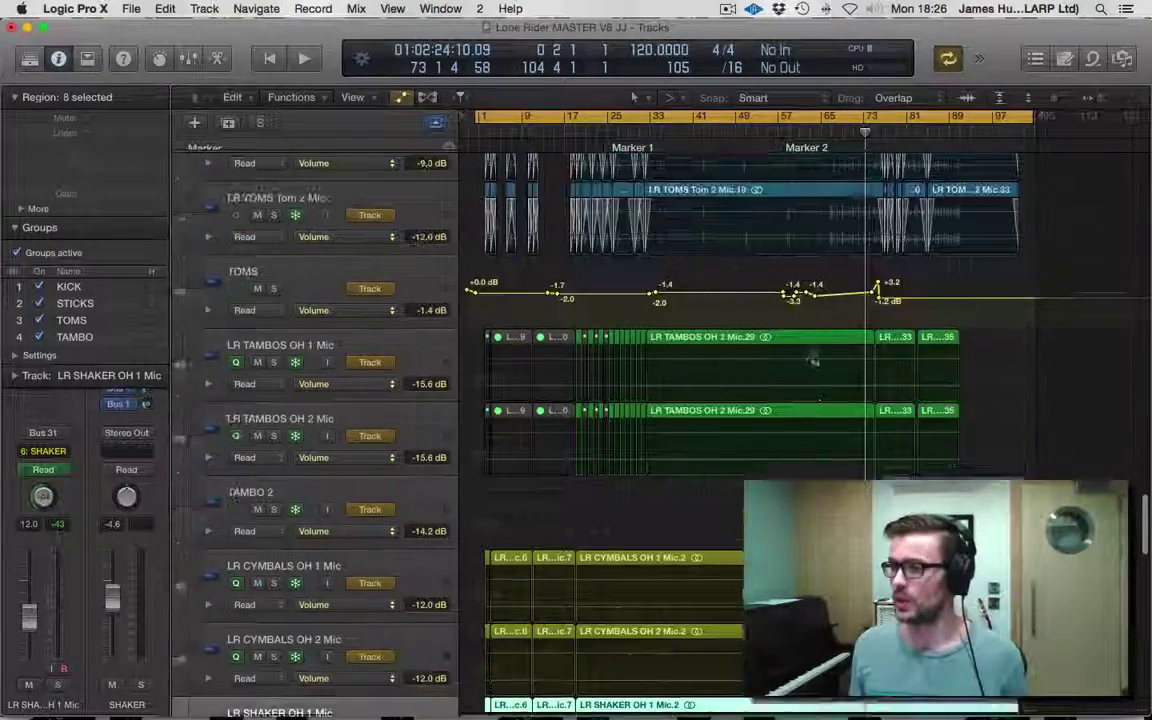
pyautogui.press('z')
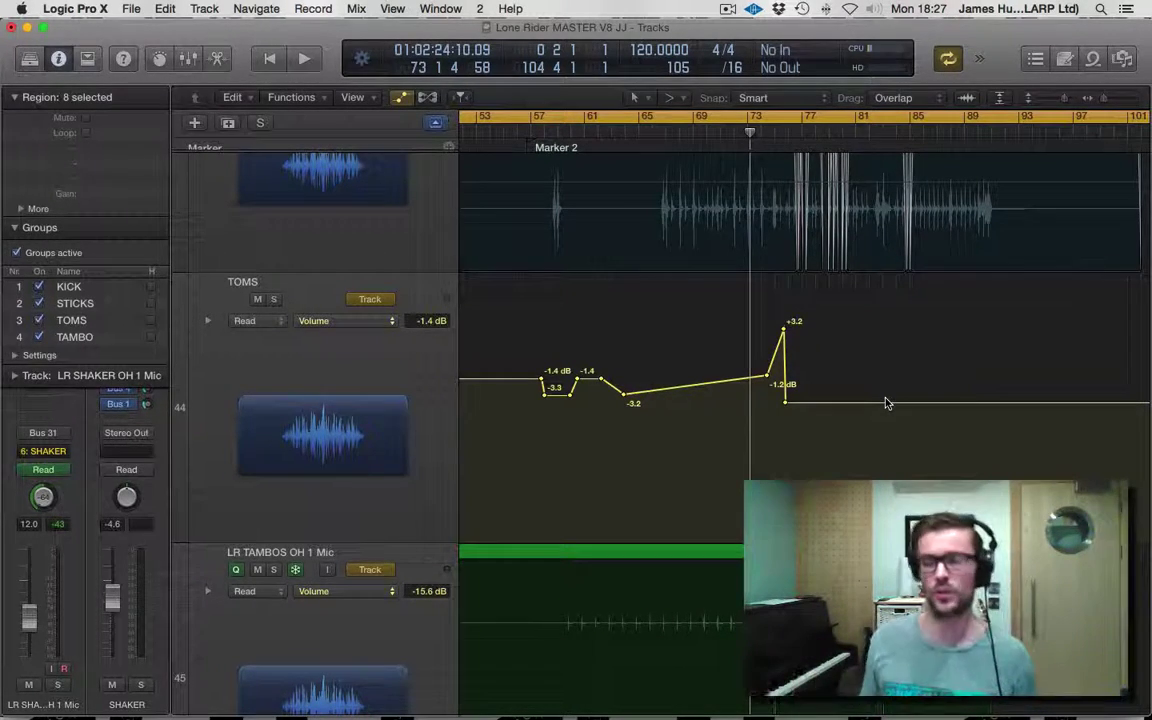
# Step: Look through the lower instrument tracks, then shrink the track height for an overview of the arrangement
pyautogui.press('z')
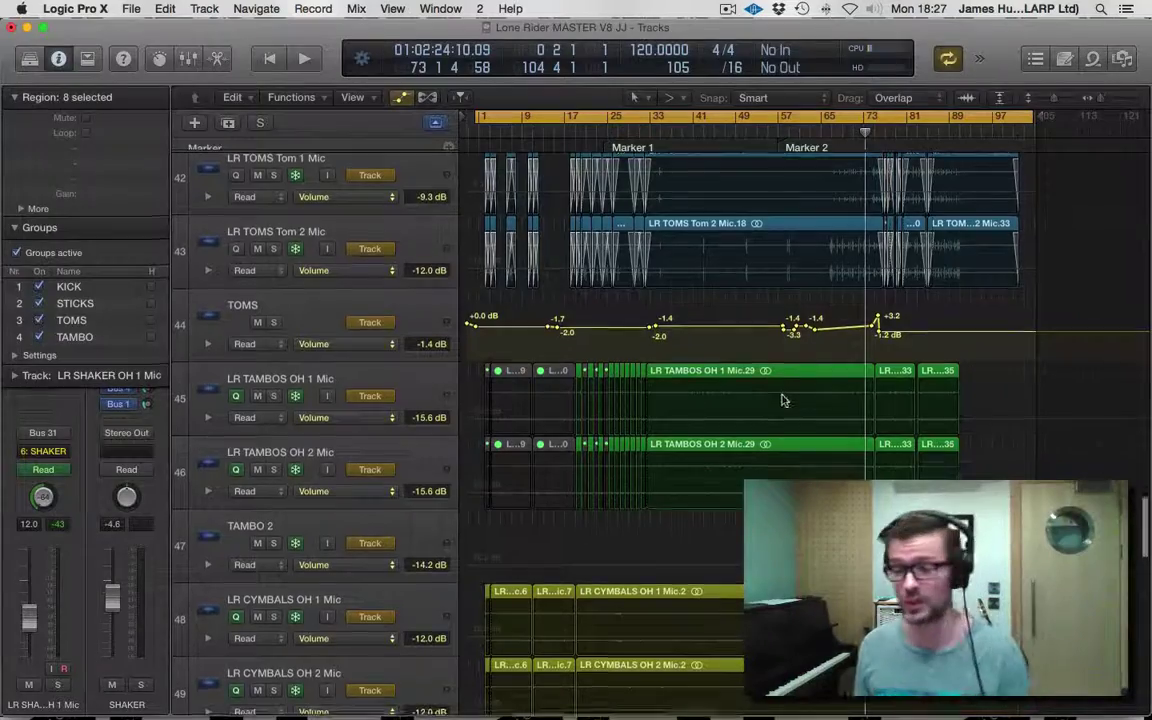
pyautogui.scroll(-10, 783, 400)
pyautogui.scroll(-4, 783, 400)
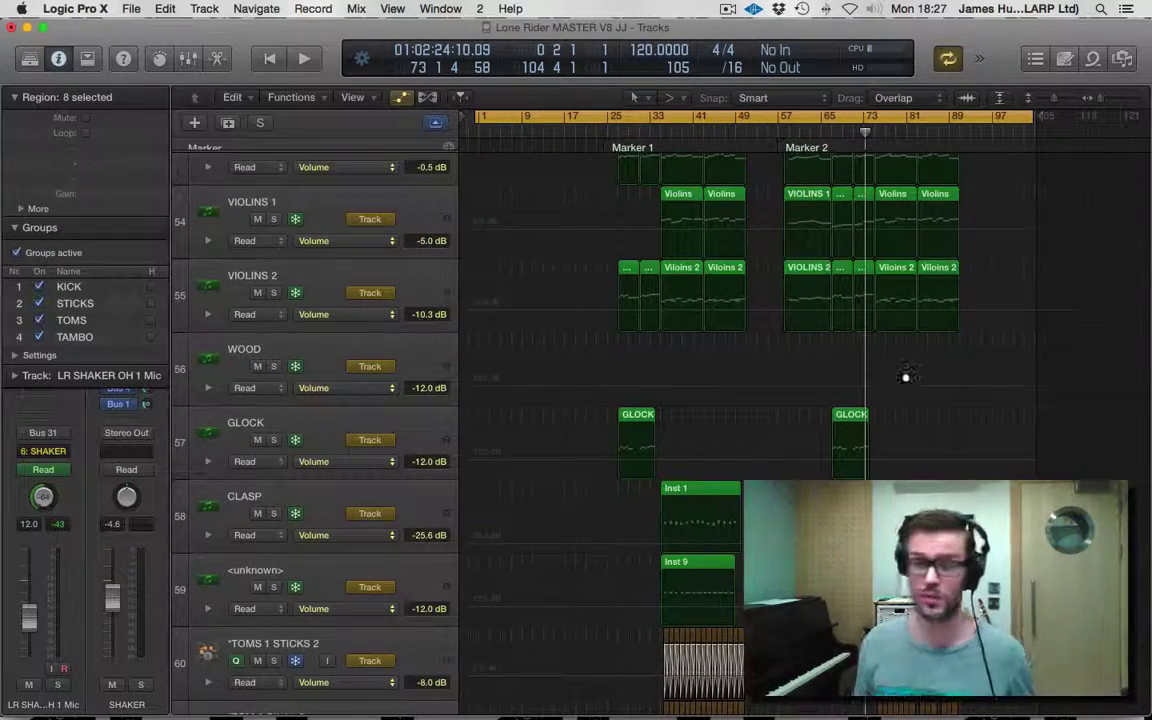
pyautogui.scroll(-2, 905, 378)
pyautogui.keyDown('alt'); pyautogui.scroll(-6, 905, 378); pyautogui.keyUp('alt')
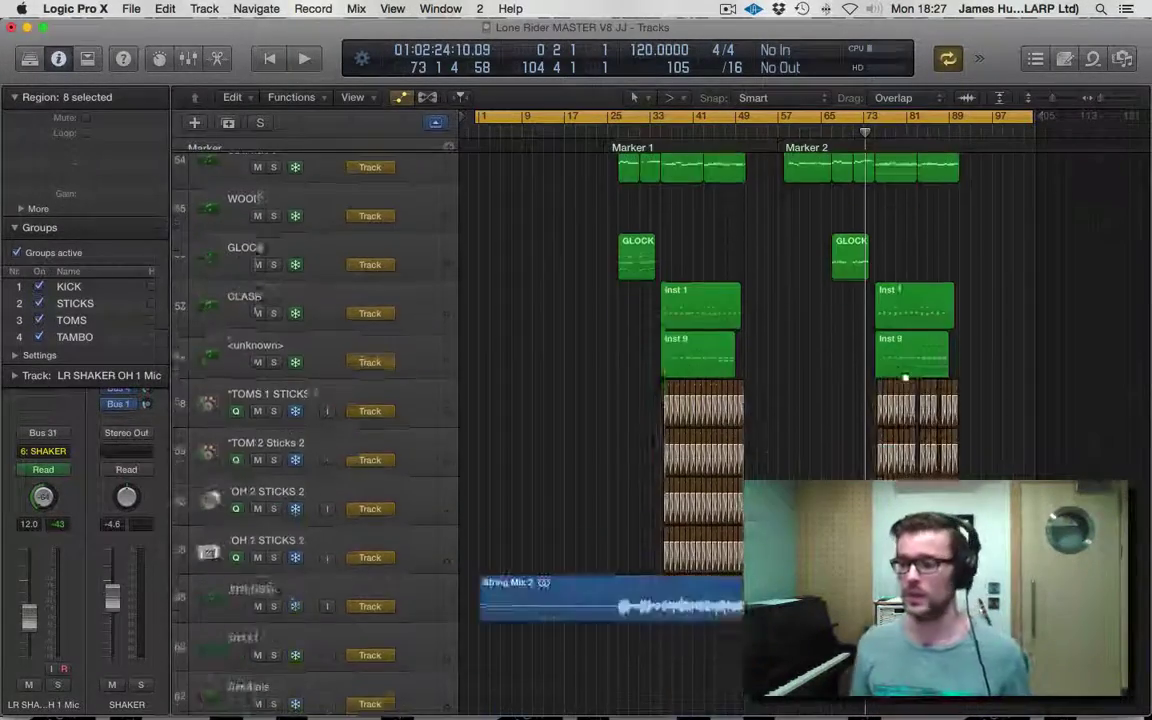
pyautogui.keyDown('alt'); pyautogui.scroll(-4, 905, 378); pyautogui.keyUp('alt')
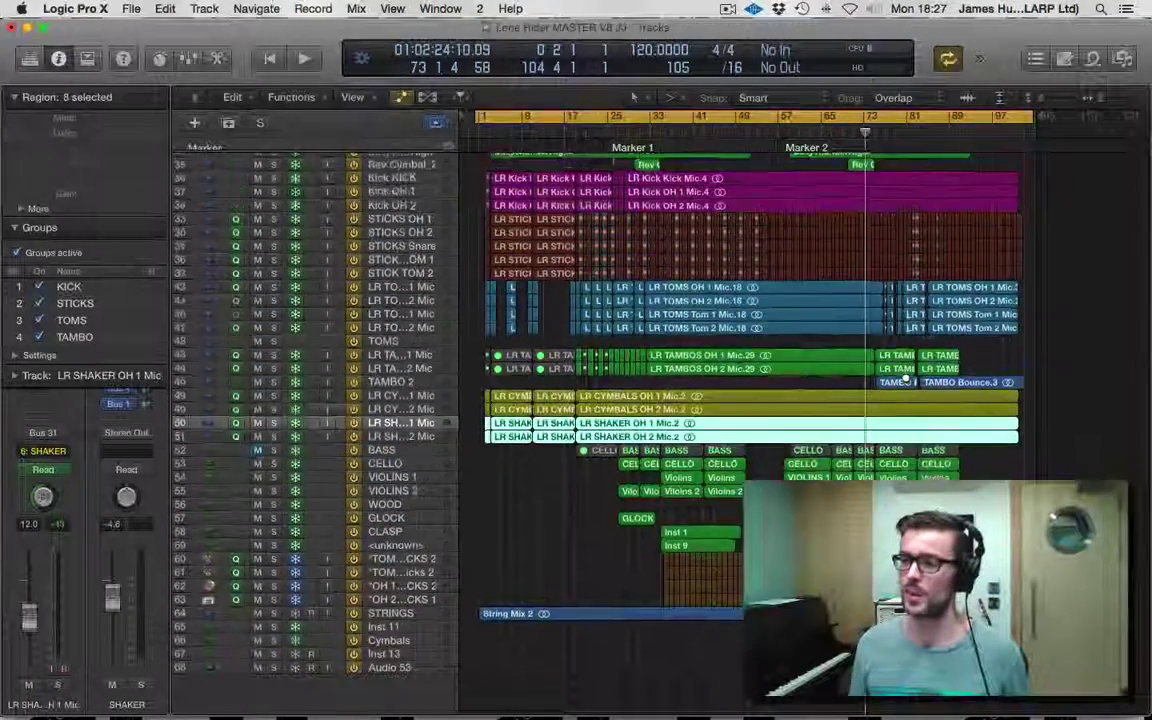